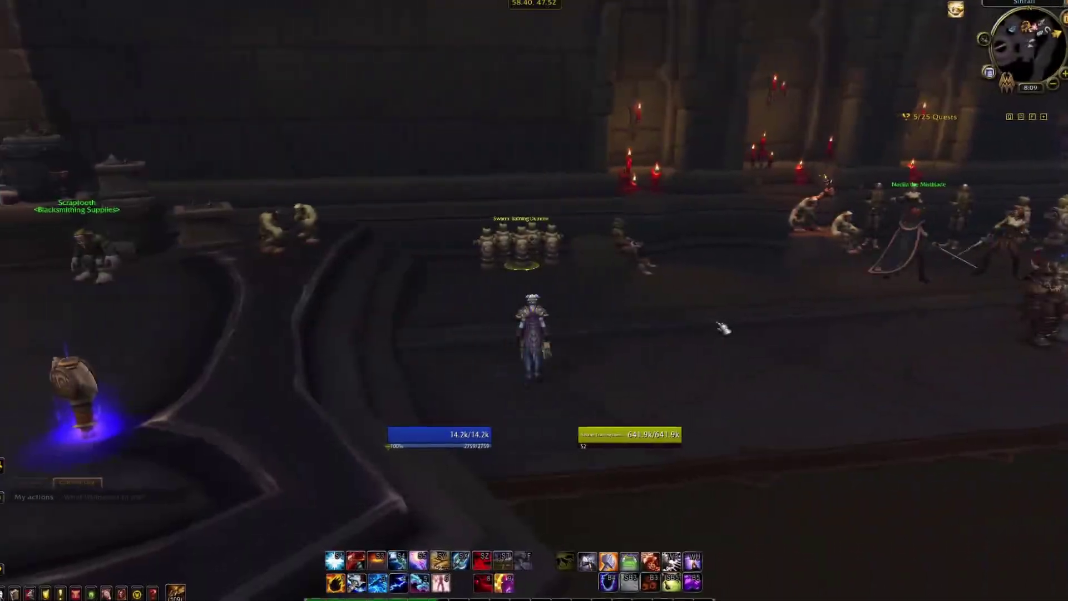
# In Interface Names, turn on friendly player nameplates, enemy player names and enemy unit nameplates
pyautogui.press('Escape')
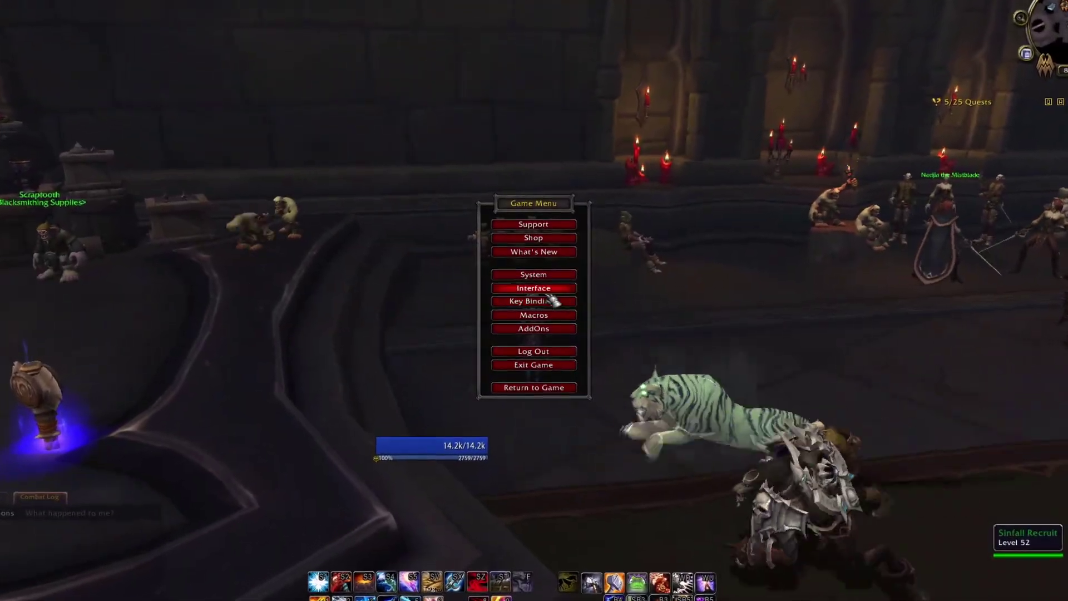
pyautogui.click(534, 288)
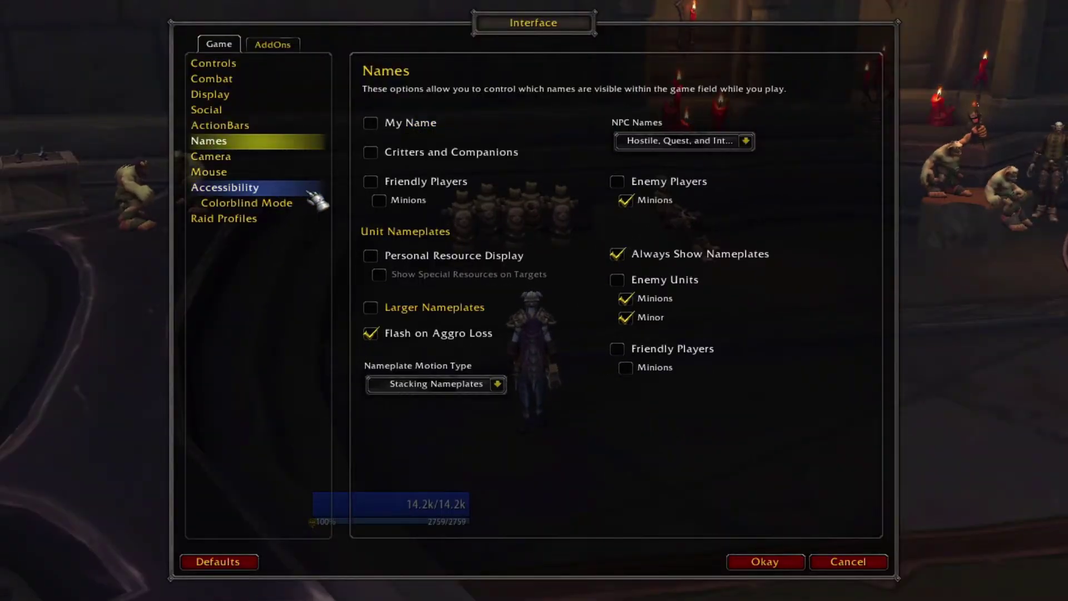
pyautogui.click(617, 348)
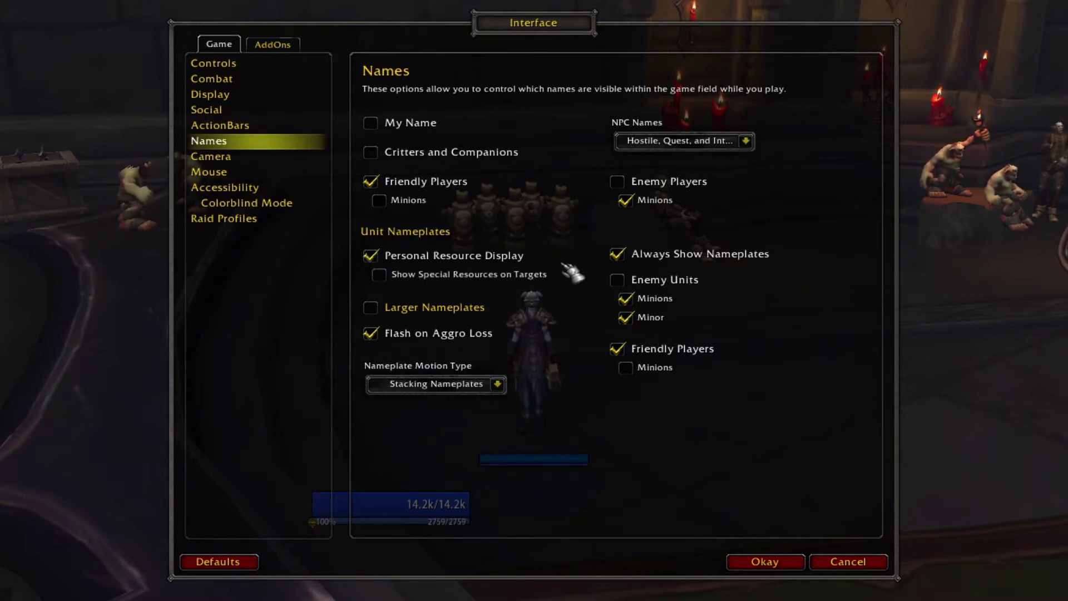
pyautogui.click(616, 182)
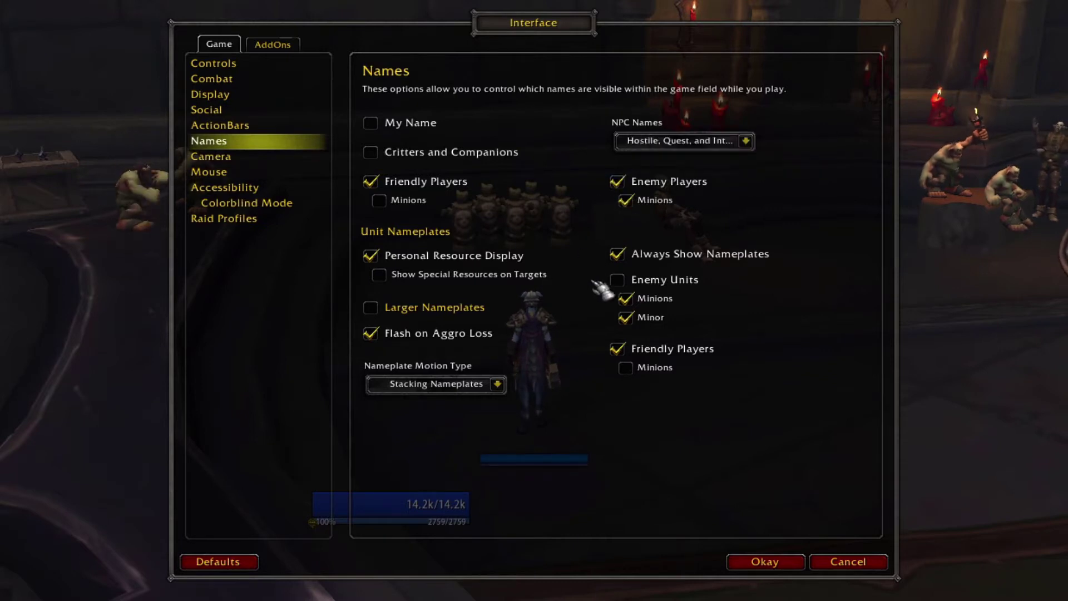
pyautogui.click(618, 280)
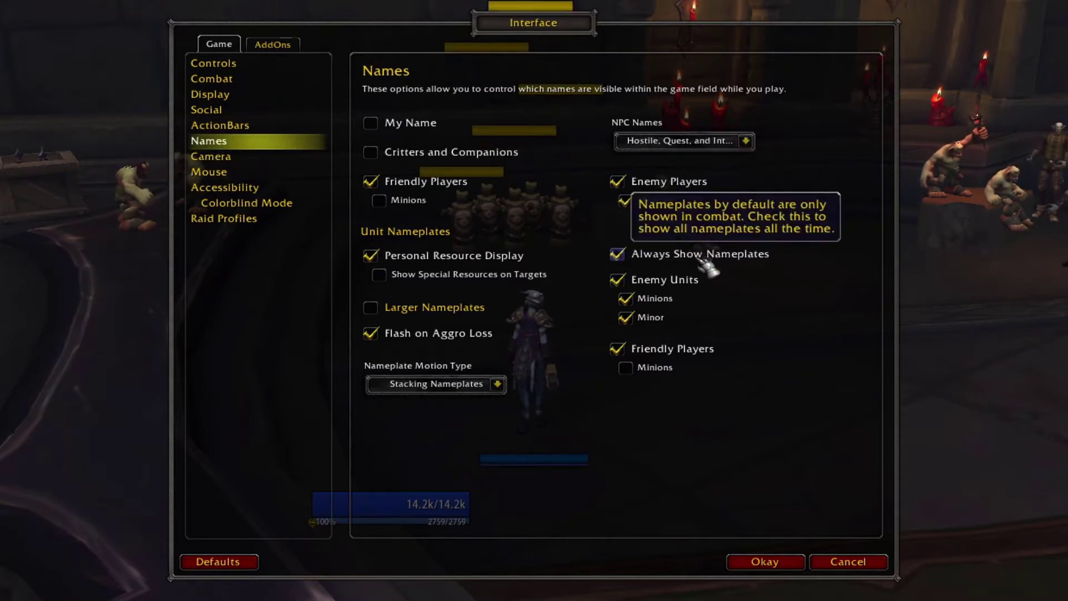
# Keep Always Show Nameplates on and the motion type Stacking, then apply the interface changes
pyautogui.click(657, 259)
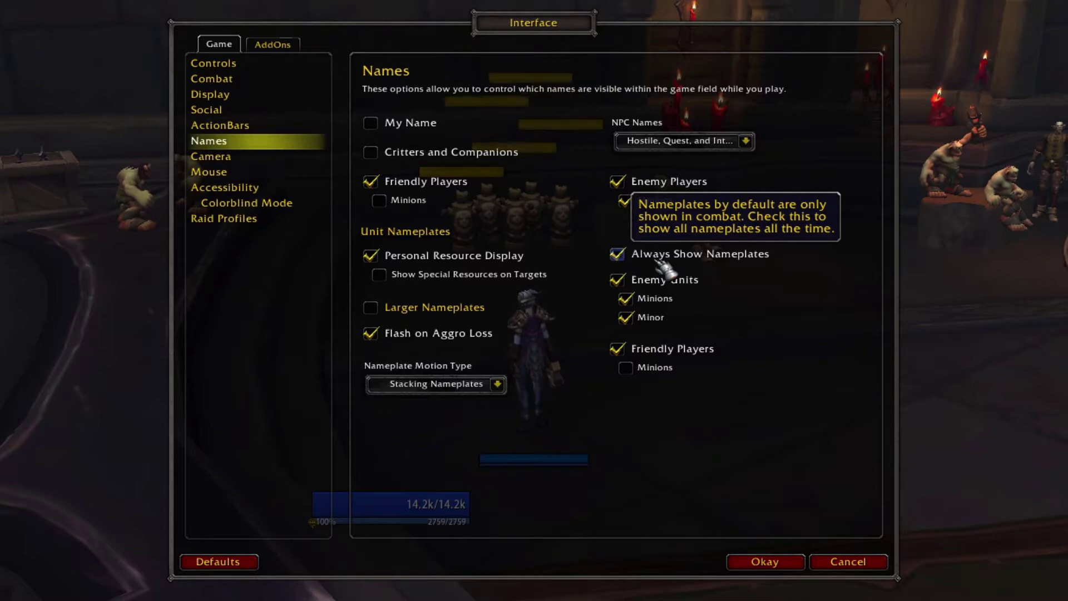
pyautogui.click(659, 264)
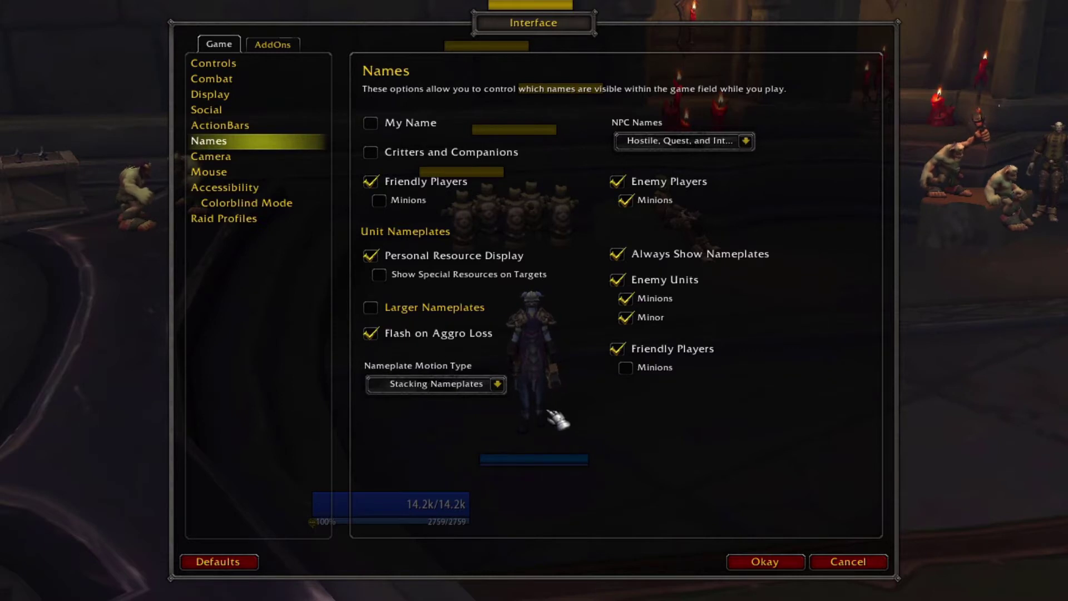
pyautogui.click(497, 383)
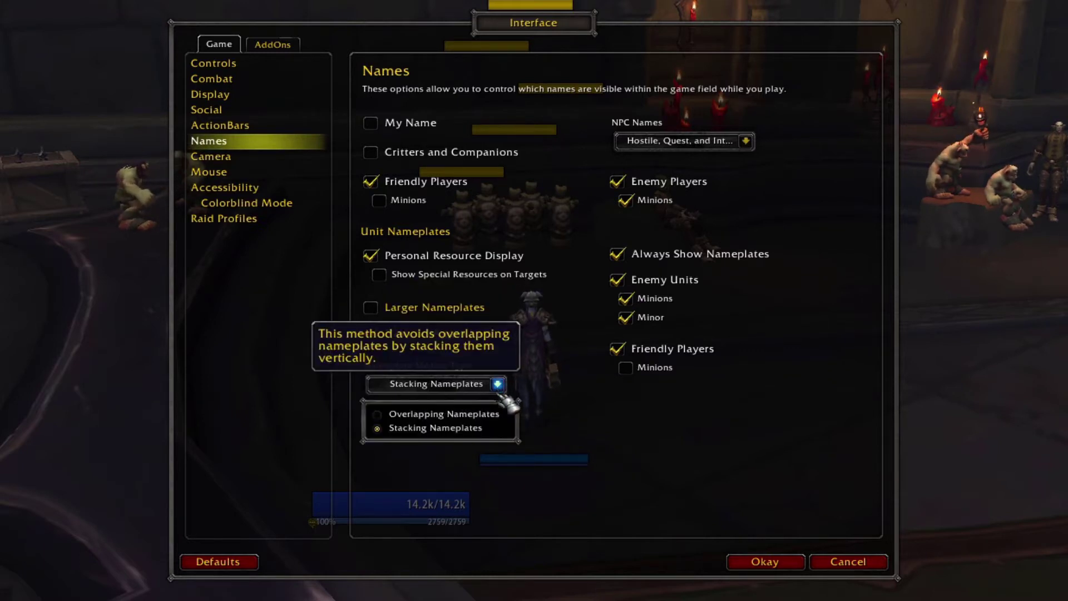
pyautogui.click(477, 430)
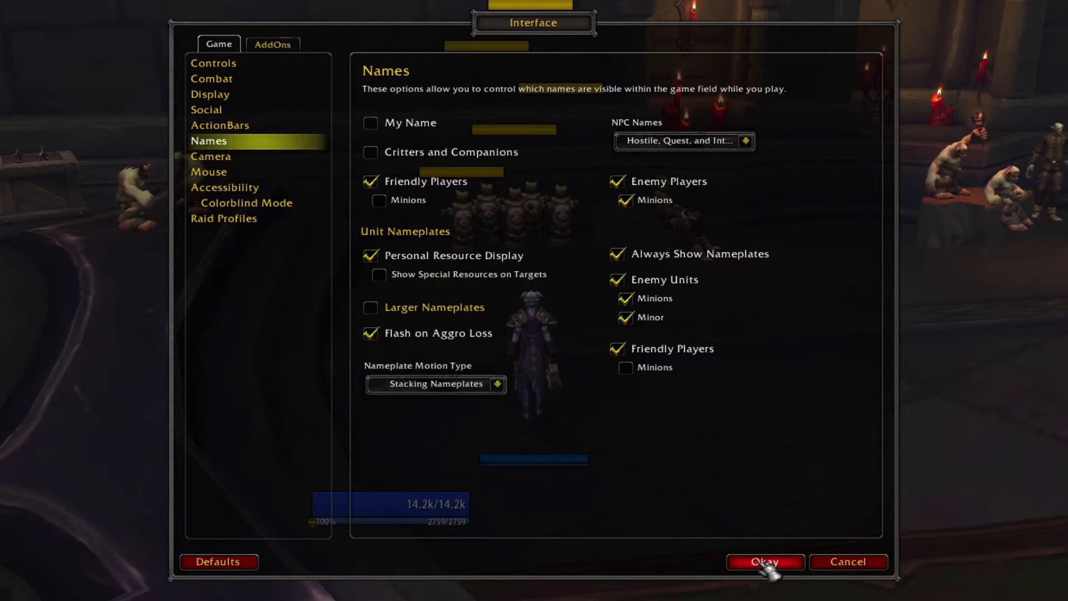
pyautogui.click(766, 561)
# Review the Targeting nameplate key binds, then enter /knp to bring up Kui Nameplates
pyautogui.click(558, 308)
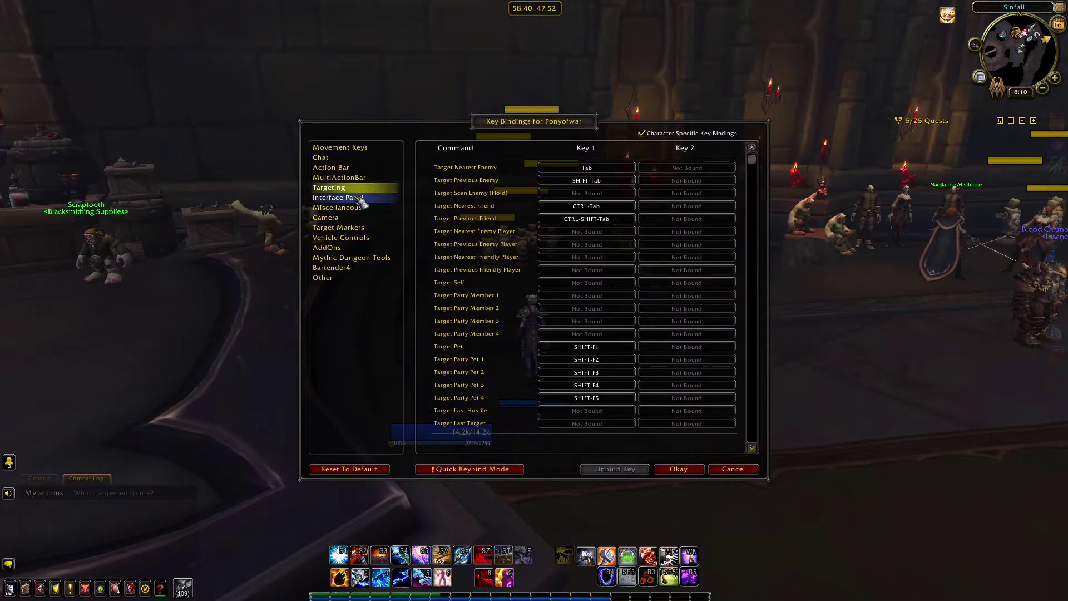
pyautogui.scroll(-10, 517, 294)
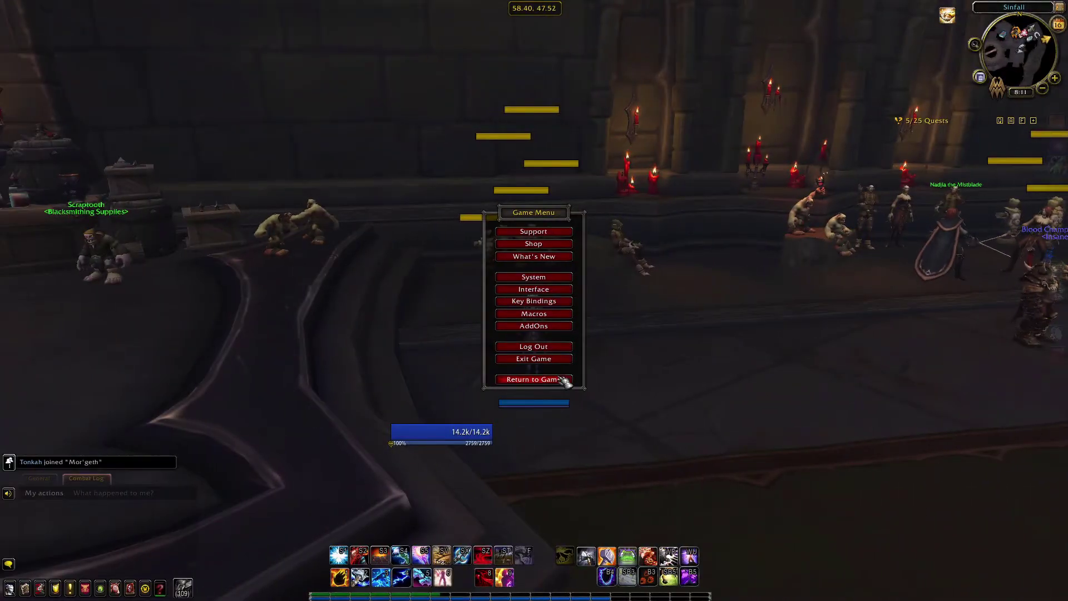
pyautogui.click(559, 379)
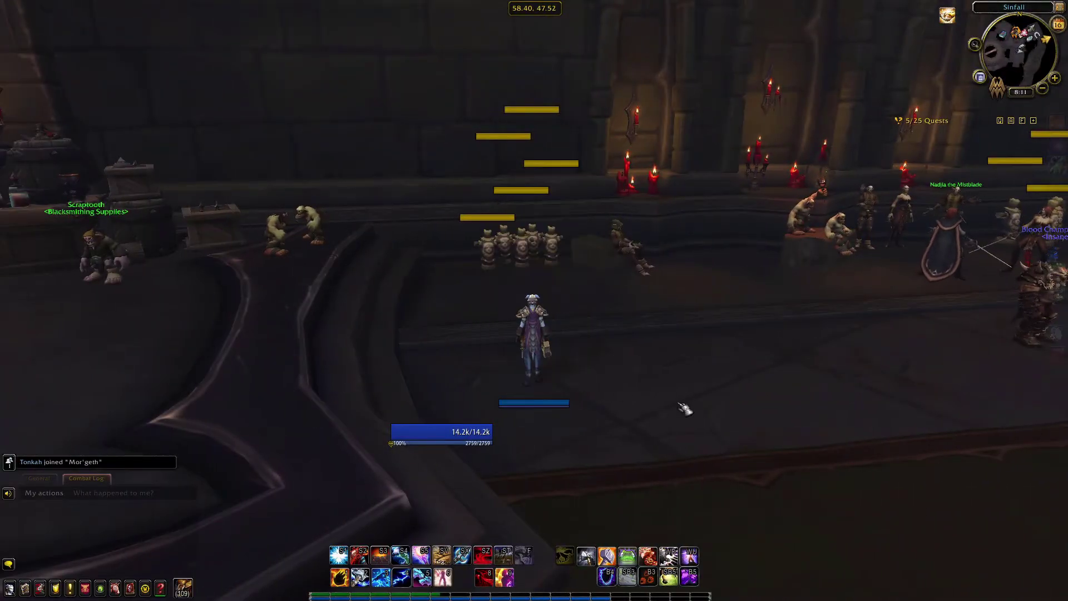
pyautogui.write('/knp')
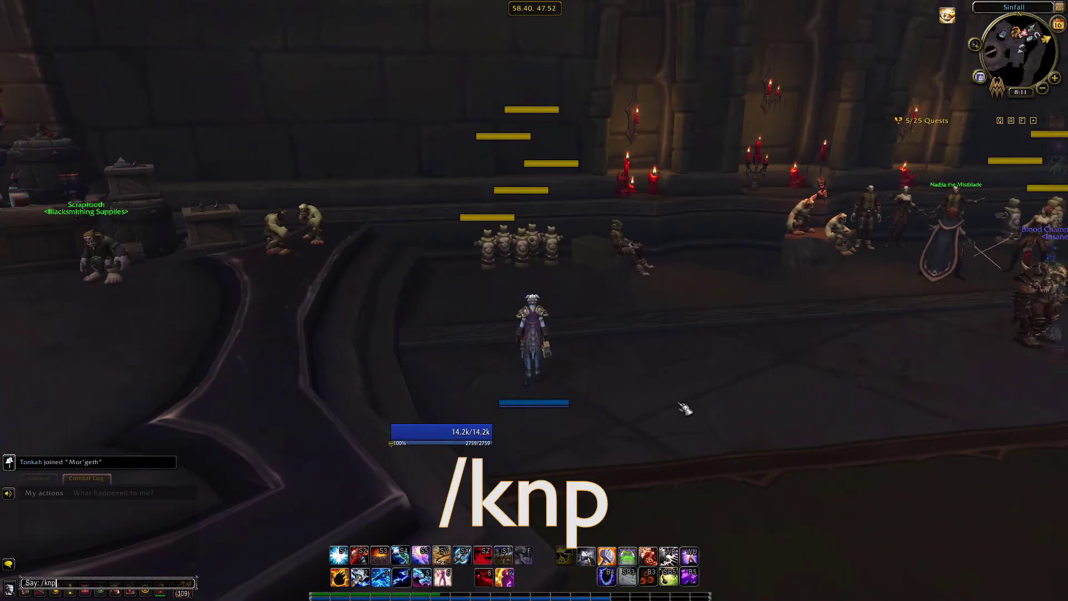
pyautogui.press('Return')
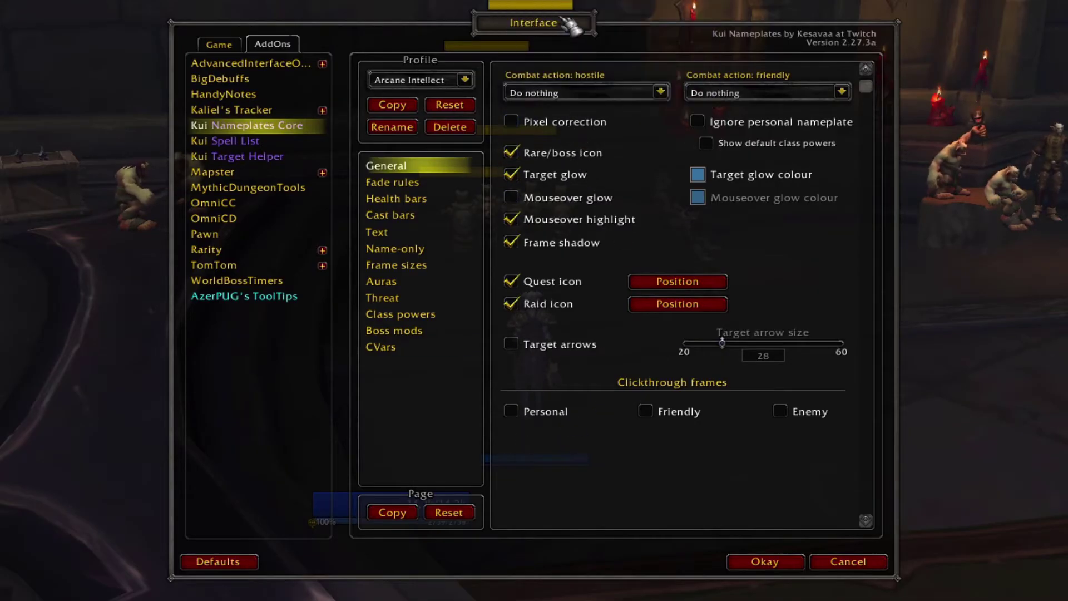
# Toggle Pixel correction on and back off in Kui Nameplates General settings
pyautogui.moveTo(576, 131)
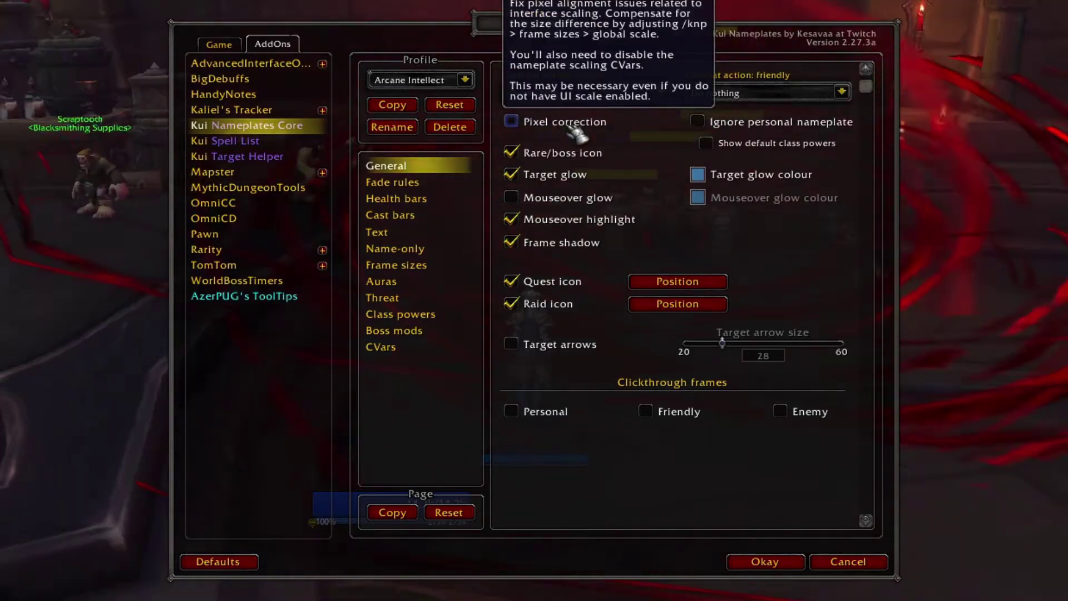
pyautogui.click(575, 131)
pyautogui.click(575, 131)
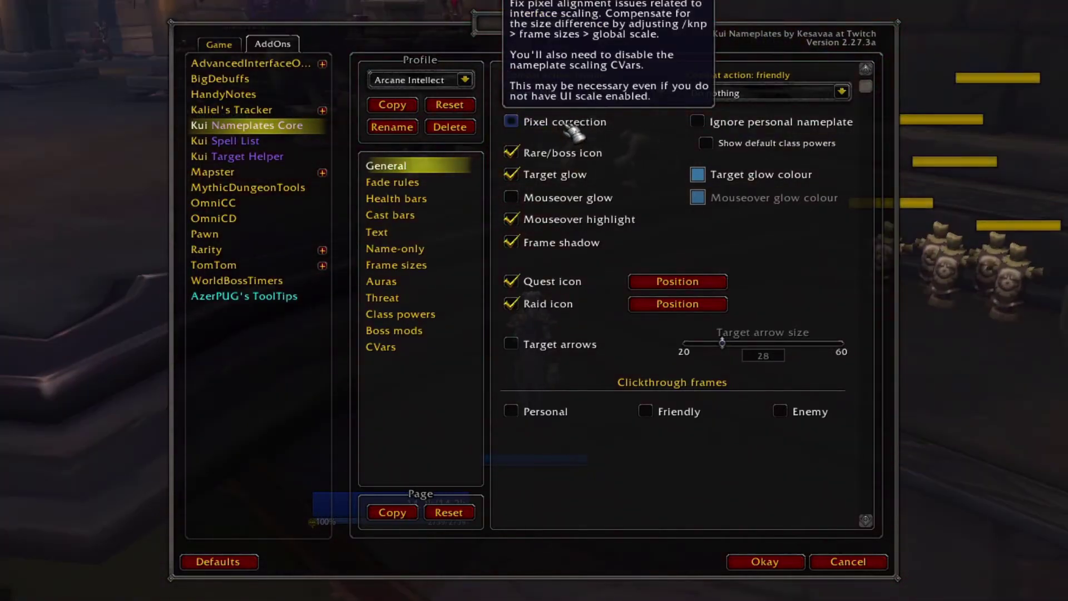
# Set the target glow colour to purple and turn on the mouseover glow
pyautogui.moveTo(805, 151)
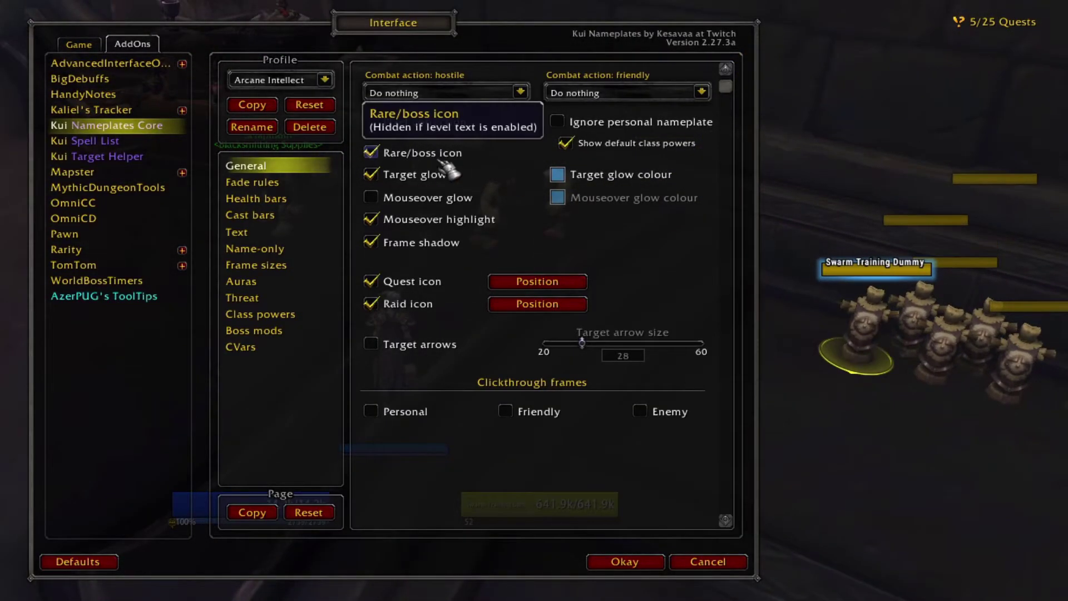
pyautogui.click(557, 174)
pyautogui.click(304, 272)
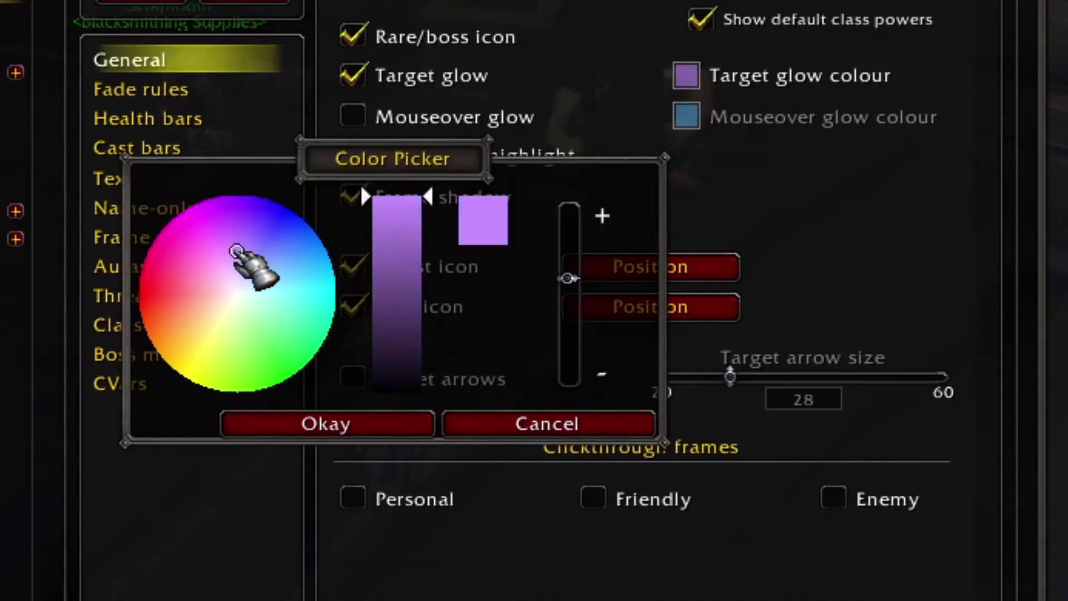
pyautogui.click(378, 429)
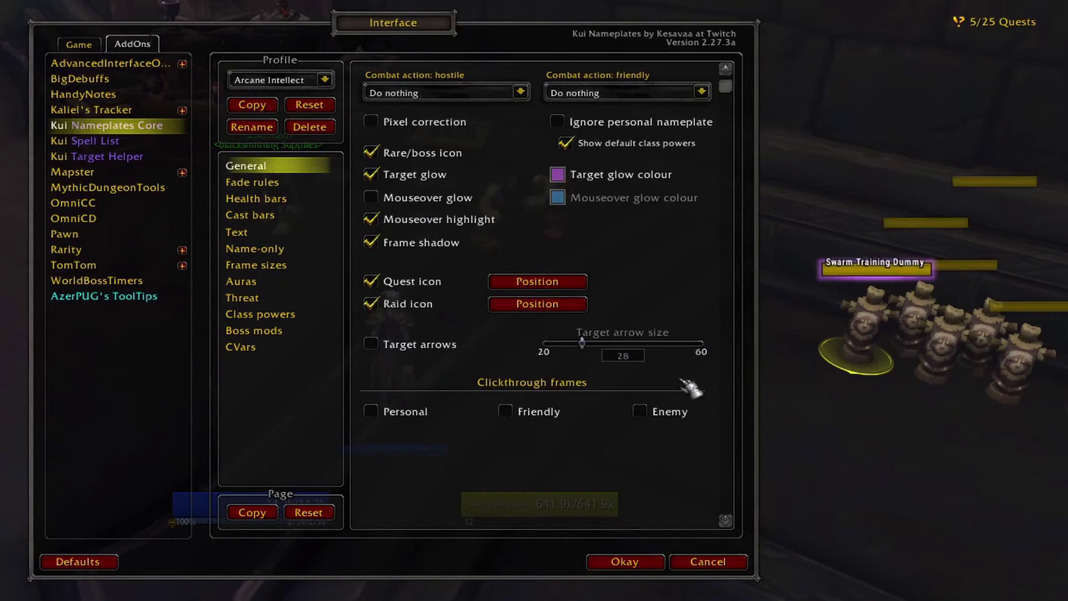
pyautogui.click(439, 206)
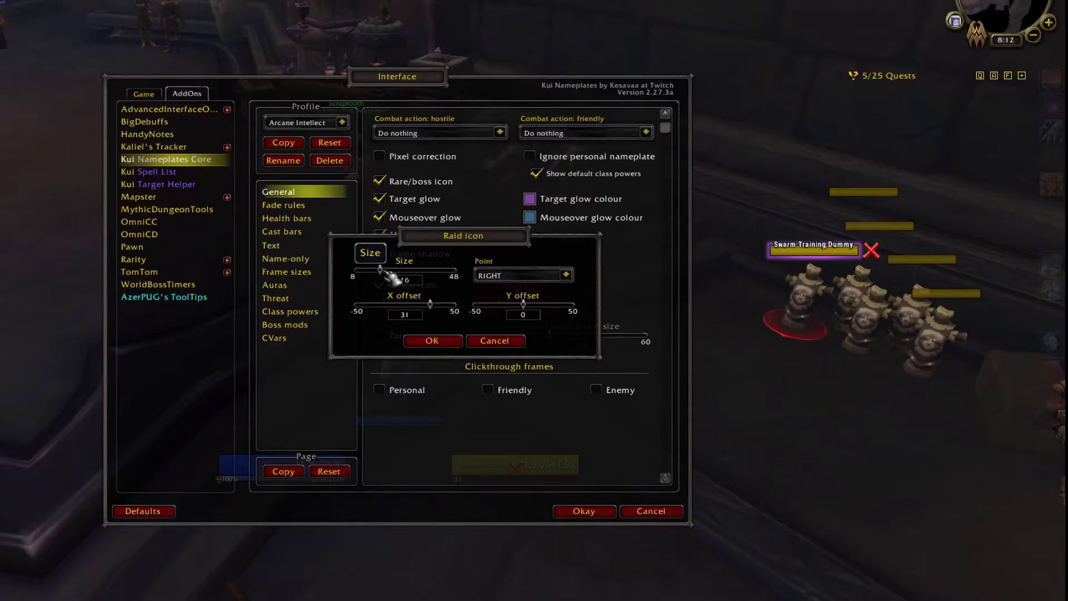
# Enlarge the nameplate raid icon, enable target arrows and preview them on three training dummies
pyautogui.moveTo(387, 272); pyautogui.dragTo(425, 279)
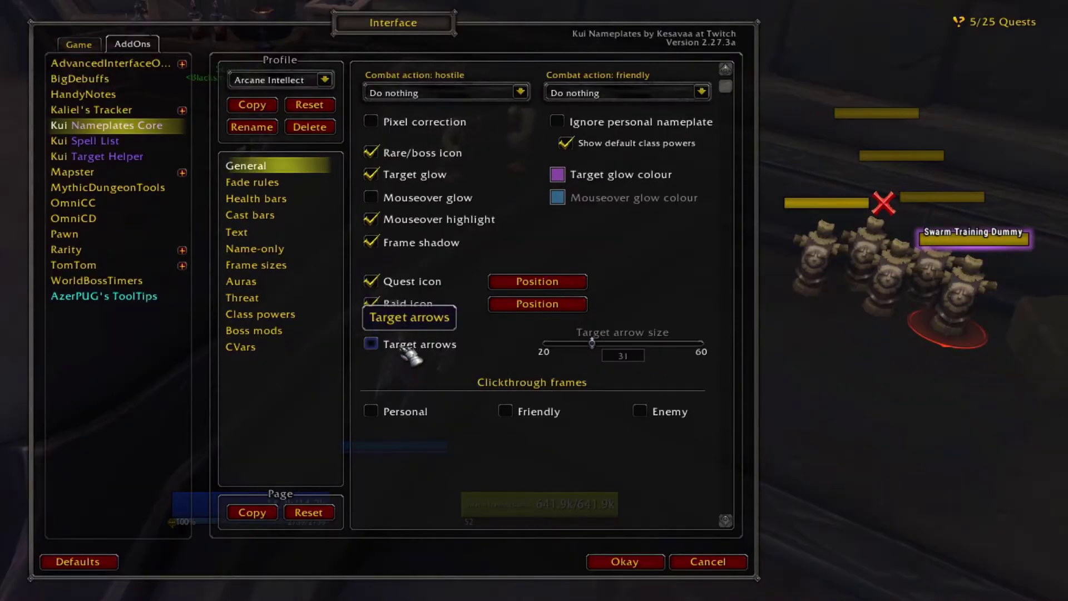
pyautogui.click(370, 344)
pyautogui.click(823, 244)
pyautogui.click(884, 275)
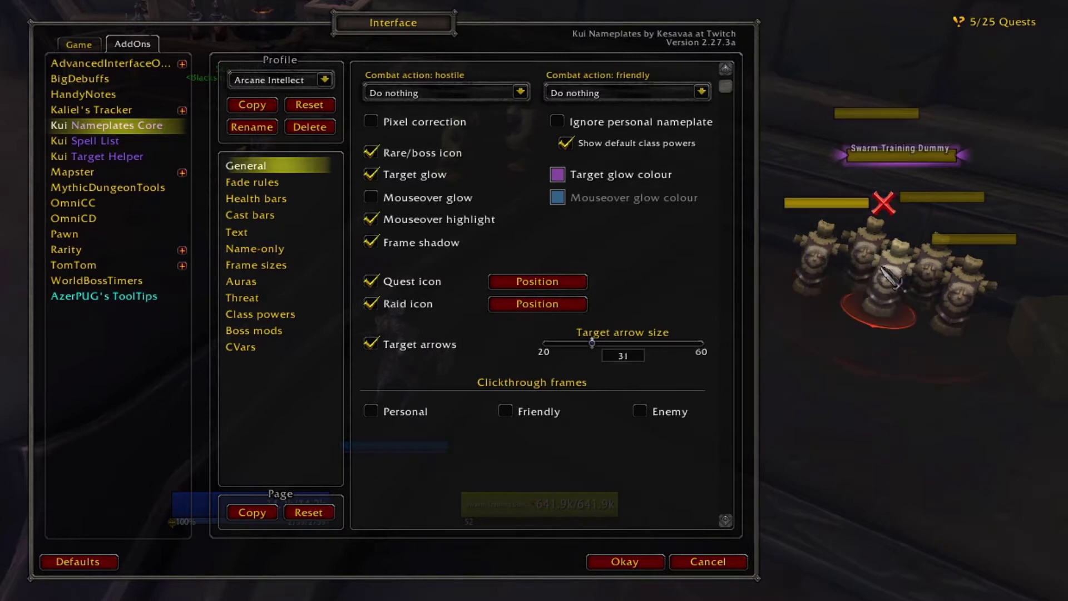
pyautogui.click(961, 337)
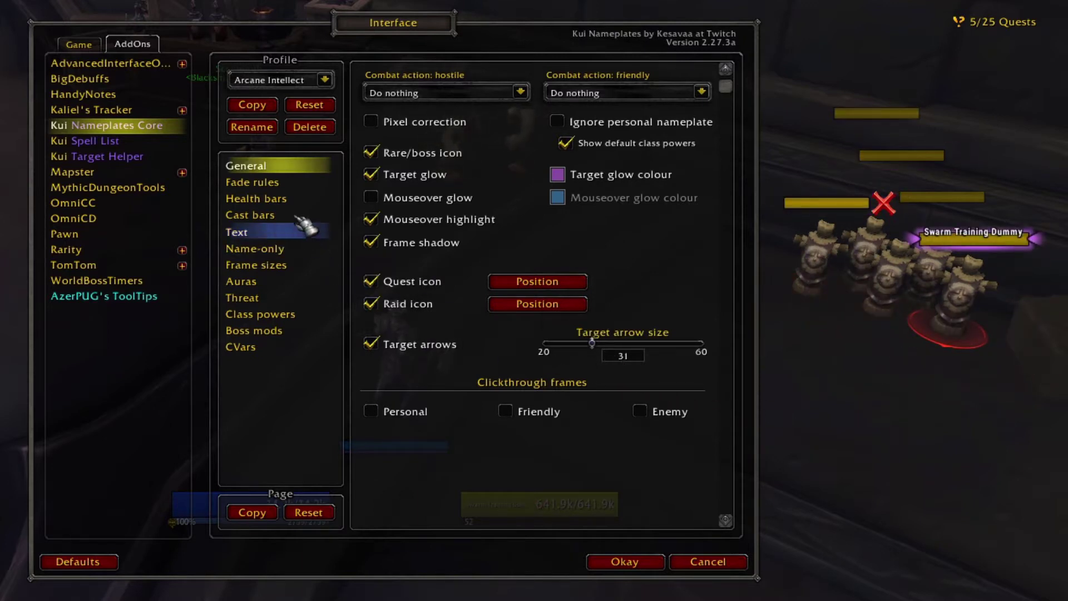
pyautogui.click(294, 183)
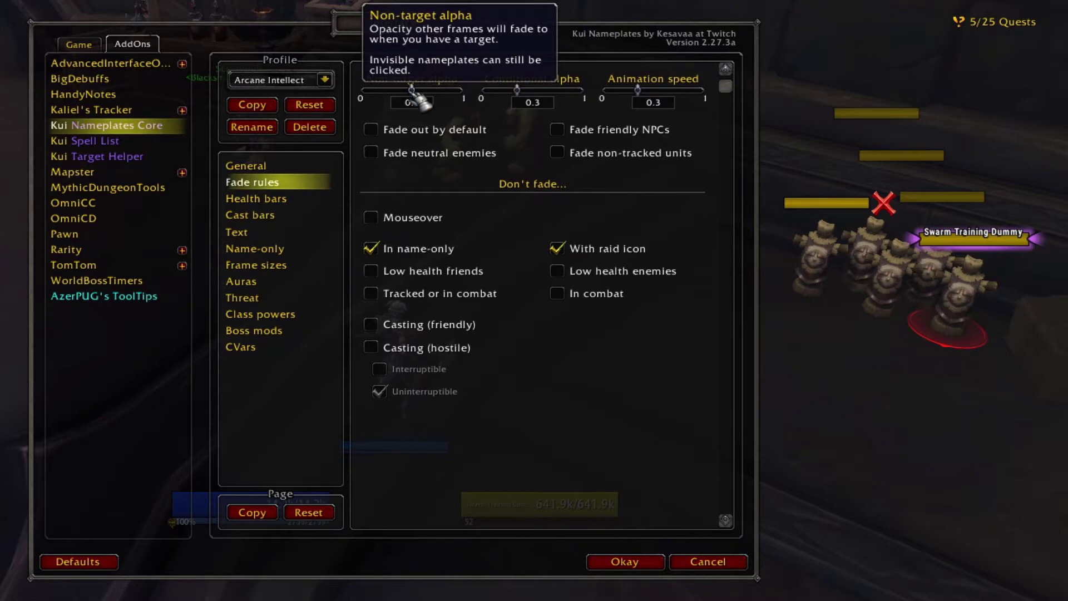
# Lower the non-target nameplate alpha to 0.4
pyautogui.moveTo(395, 90); pyautogui.dragTo(390, 90)
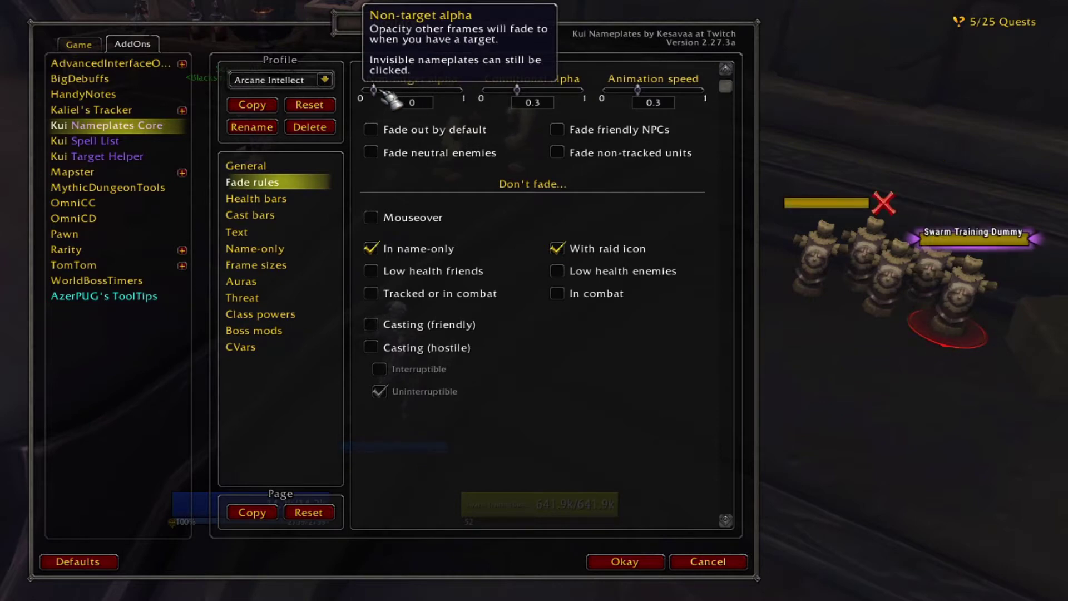
pyautogui.press('Return')
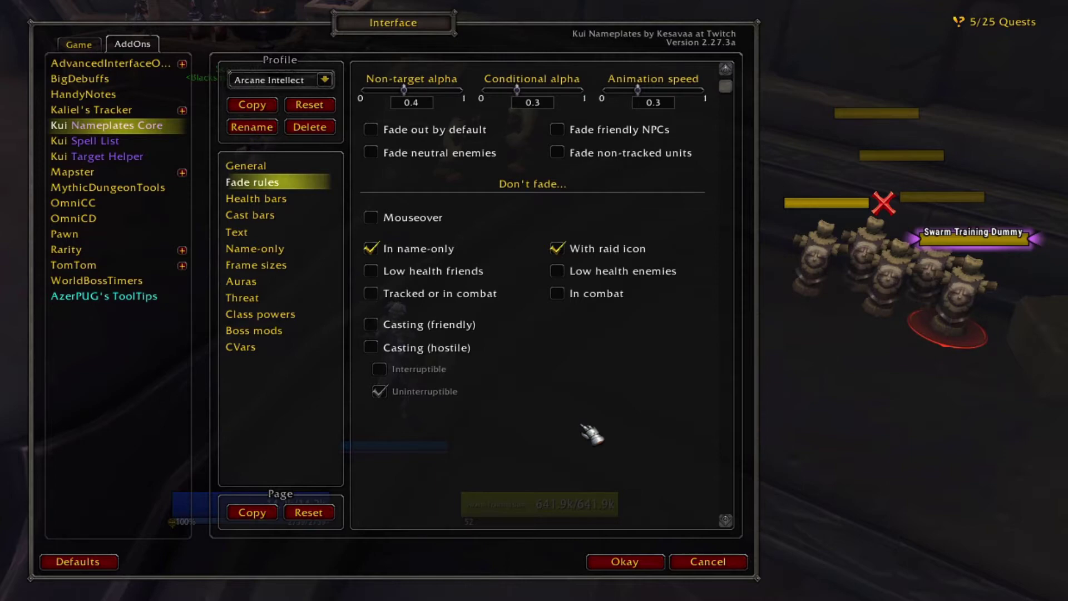
pyautogui.click(265, 200)
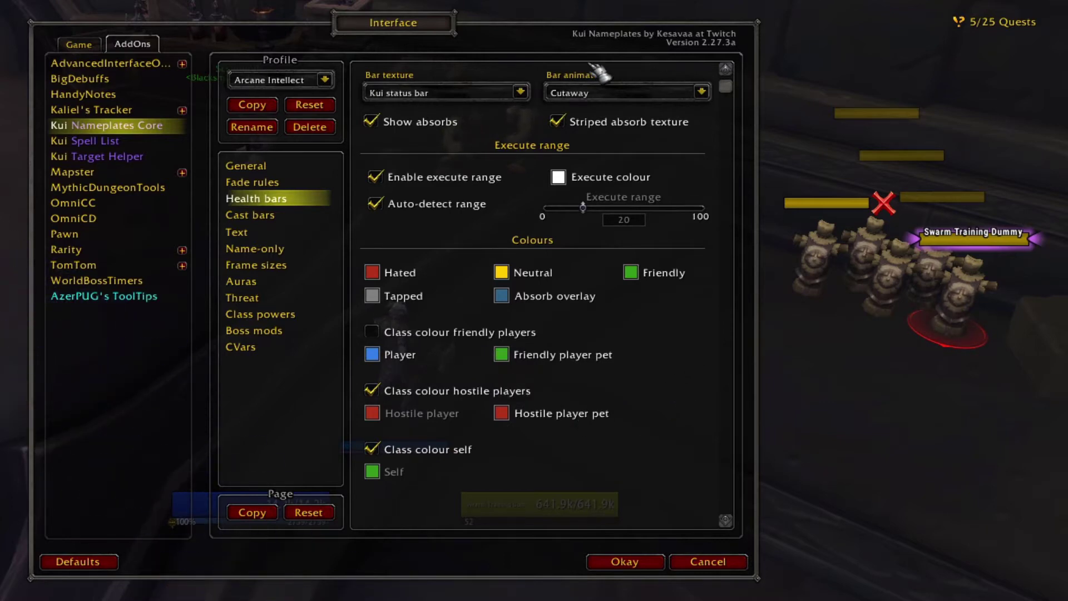
# Give health bars the OmniCD Flat texture and the Smooth bar animation
pyautogui.click(521, 91)
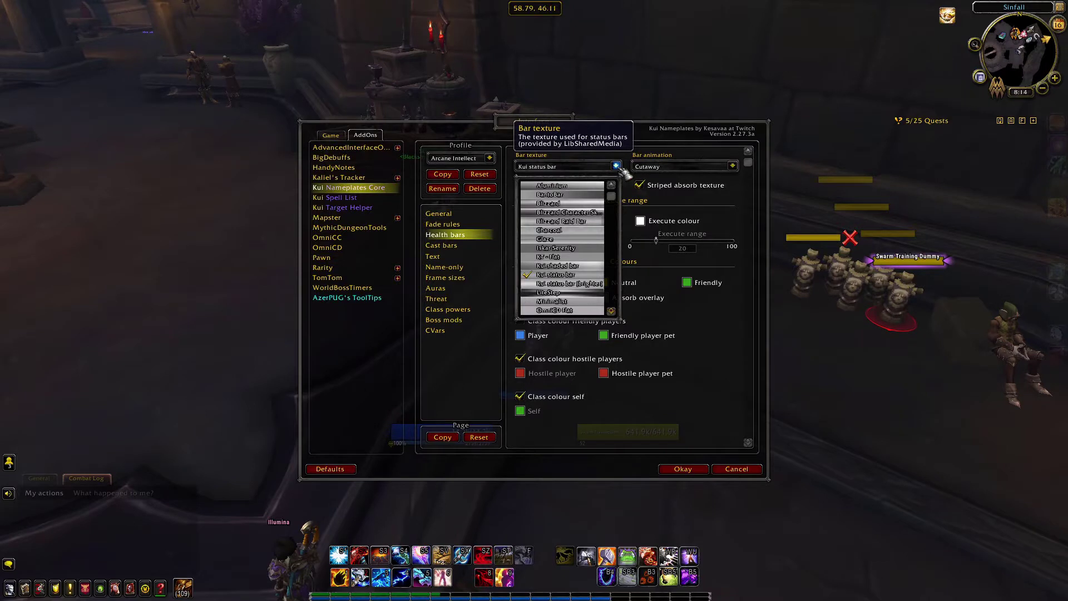
pyautogui.scroll(-3, 588, 255)
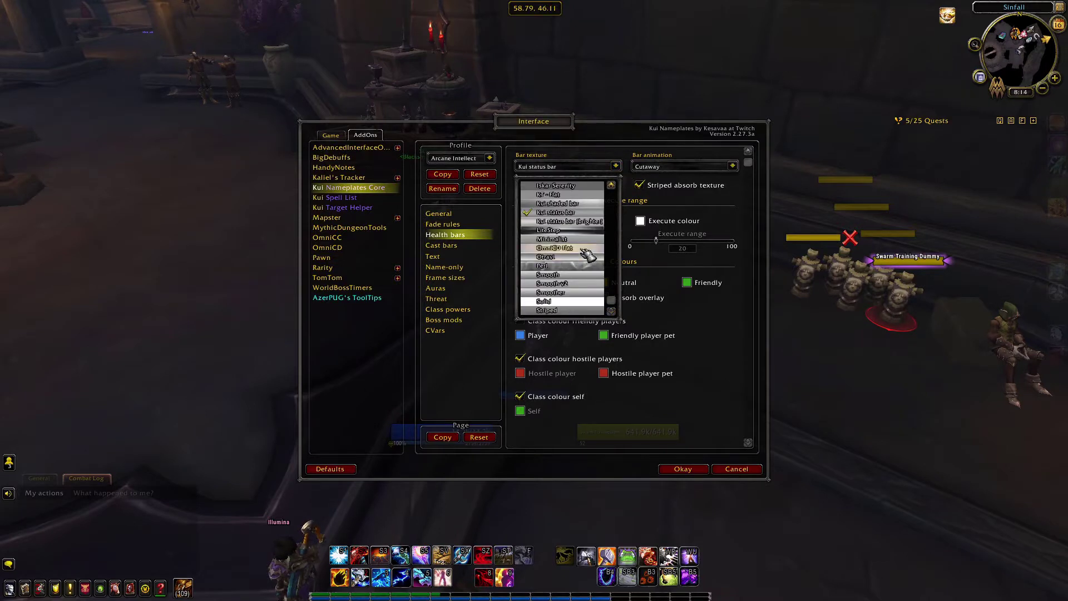
pyautogui.click(586, 253)
pyautogui.click(732, 166)
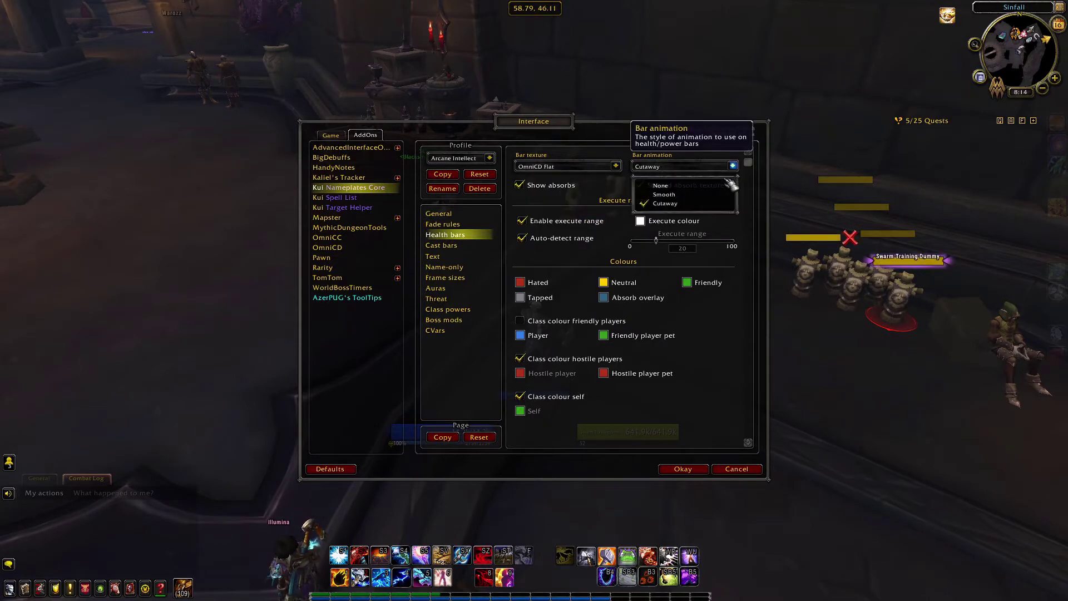
pyautogui.click(665, 195)
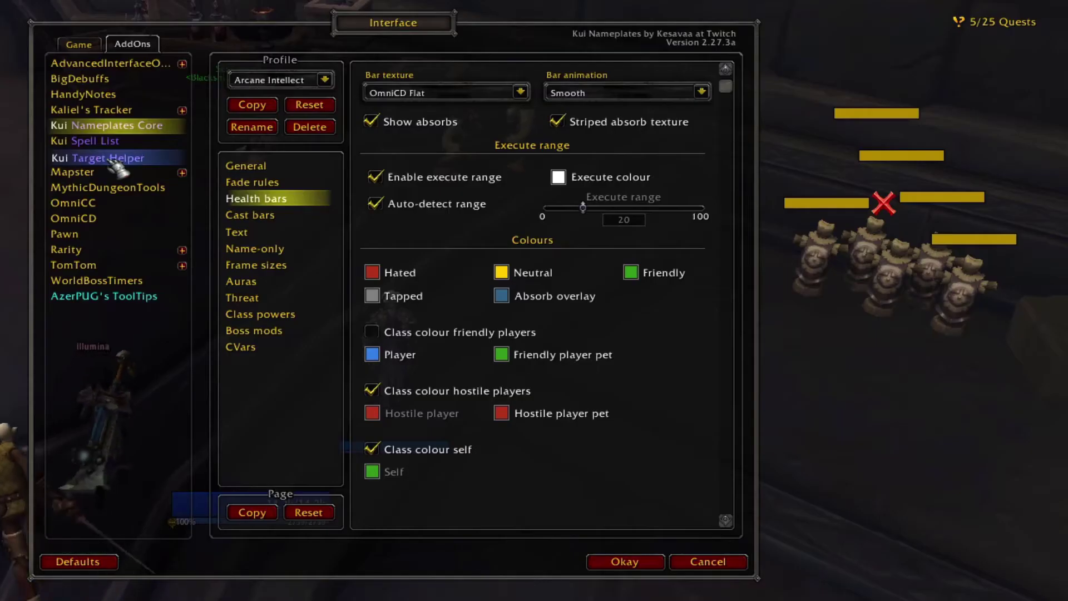
pyautogui.click(352, 207)
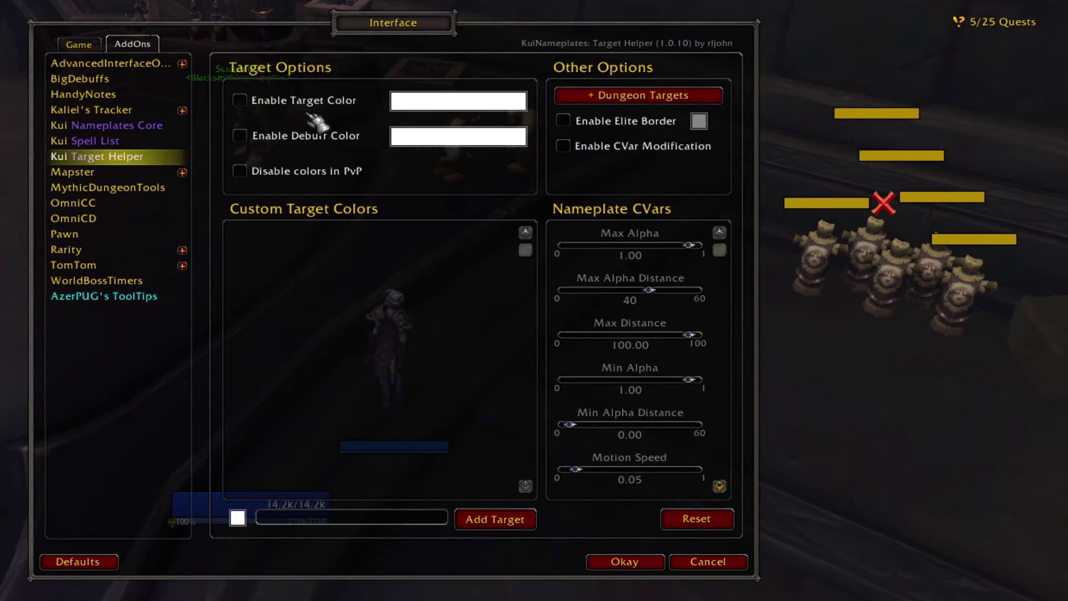
# Enable Target Helper's target colouring and add the Shadowlands dungeon targets to its list
pyautogui.click(239, 100)
pyautogui.press('Tab')
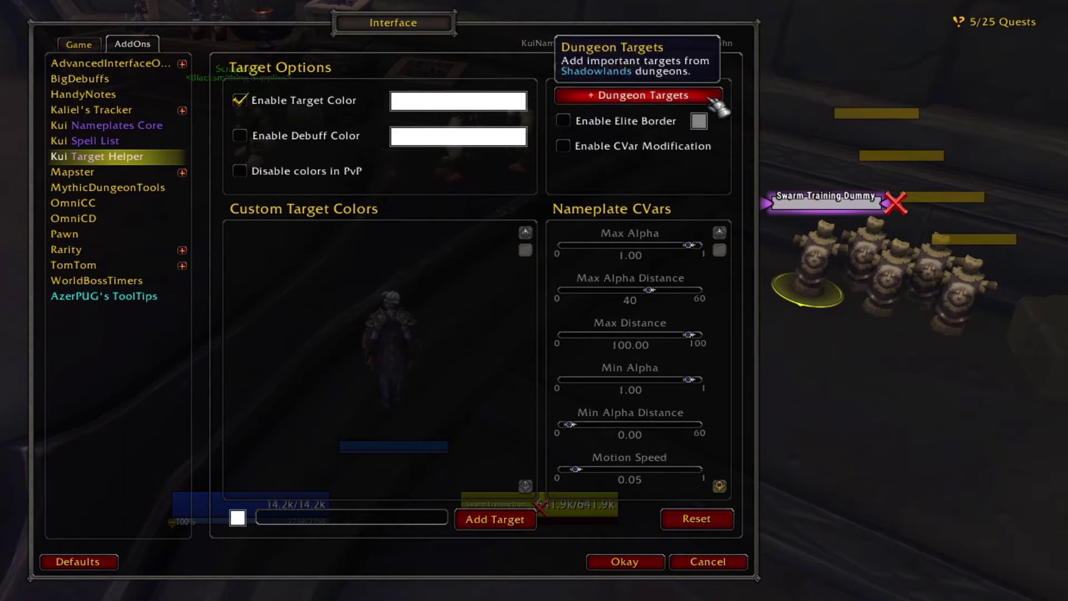
pyautogui.click(714, 99)
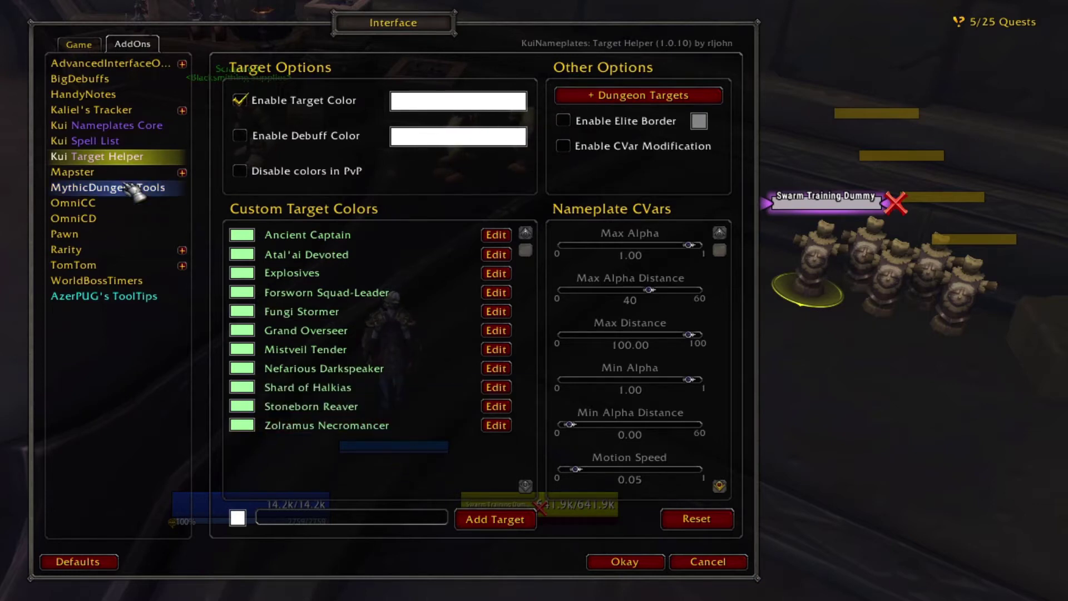
pyautogui.click(134, 127)
pyautogui.click(236, 216)
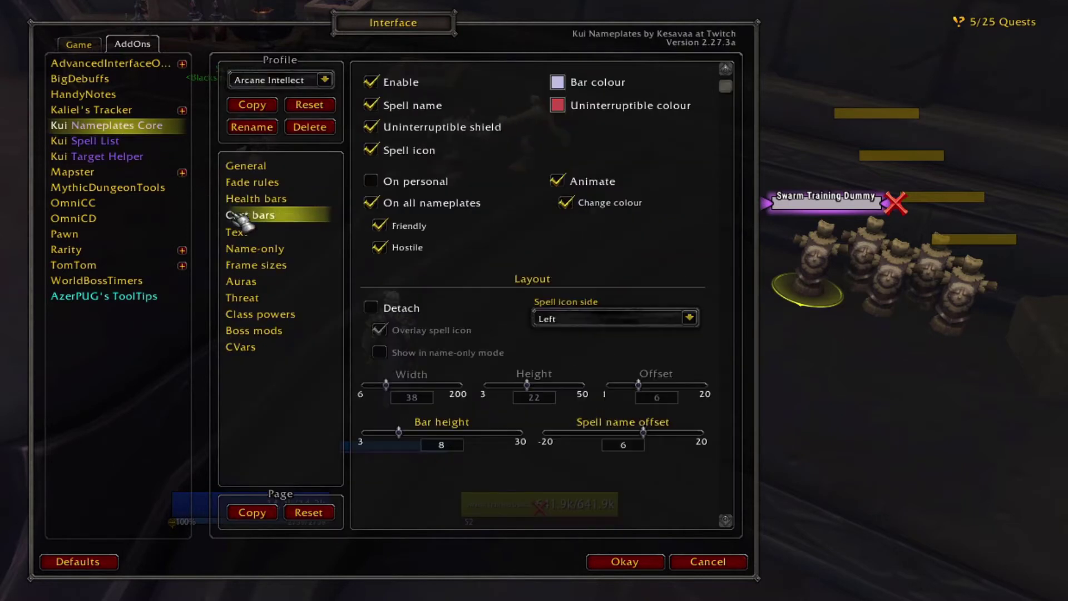
# Toggle cast bar spell names and the uninterruptible shield off and back on
pyautogui.click(448, 110)
pyautogui.click(448, 110)
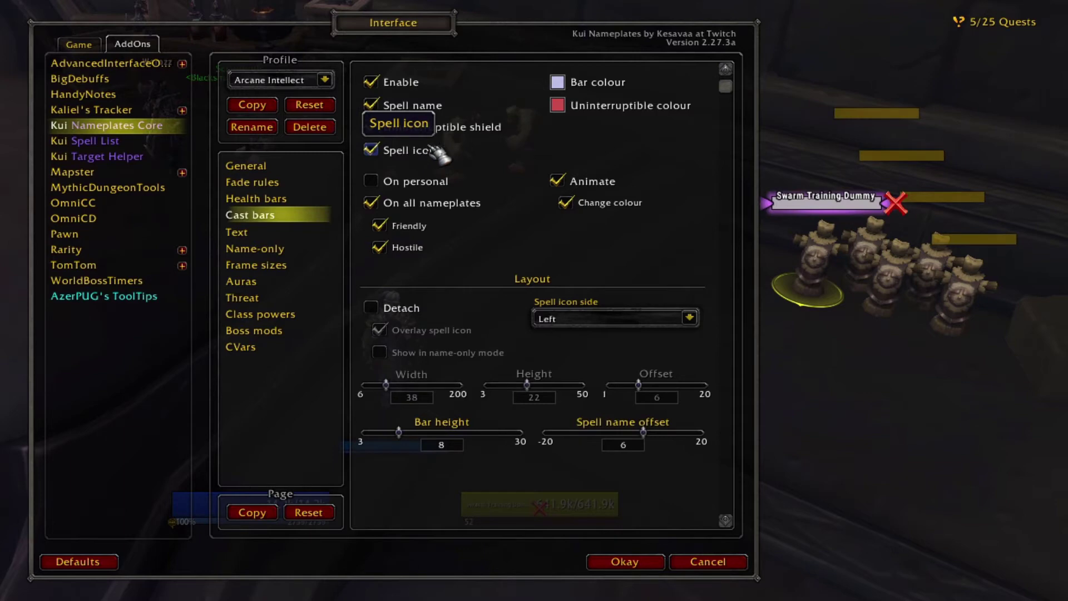
pyautogui.click(472, 130)
pyautogui.click(472, 130)
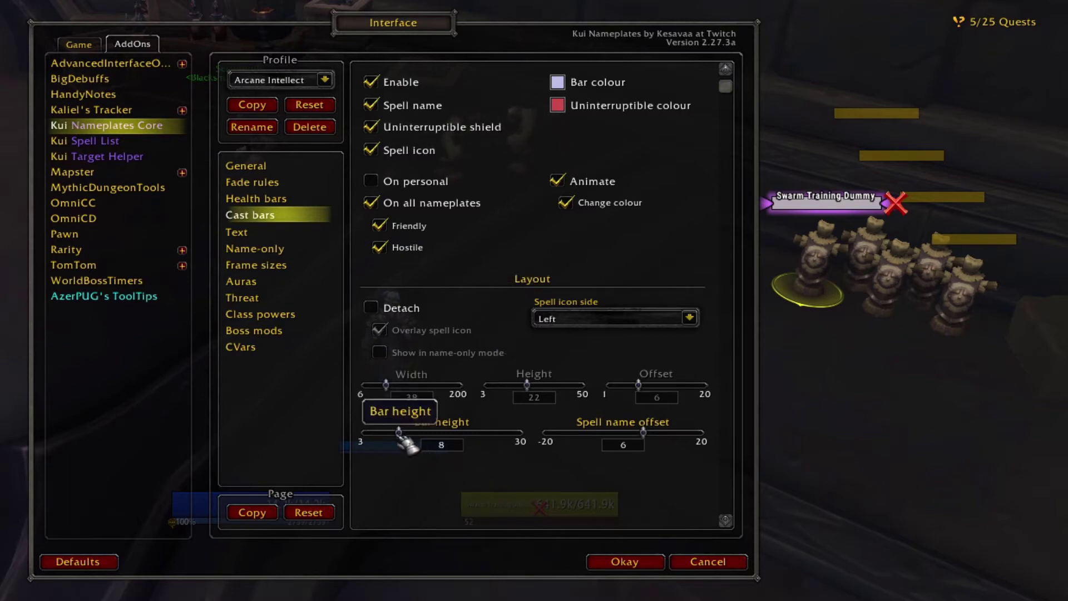
# Change the cast bar height from 8 to 14
pyautogui.click(448, 445)
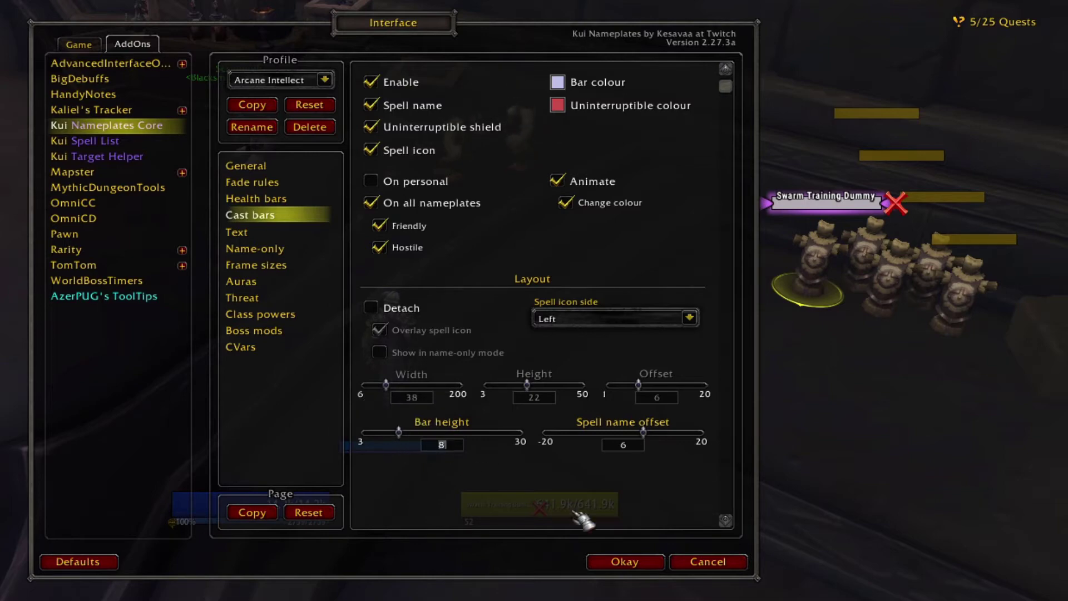
pyautogui.press('BackSpace')
pyautogui.write('14')
pyautogui.press('Return')
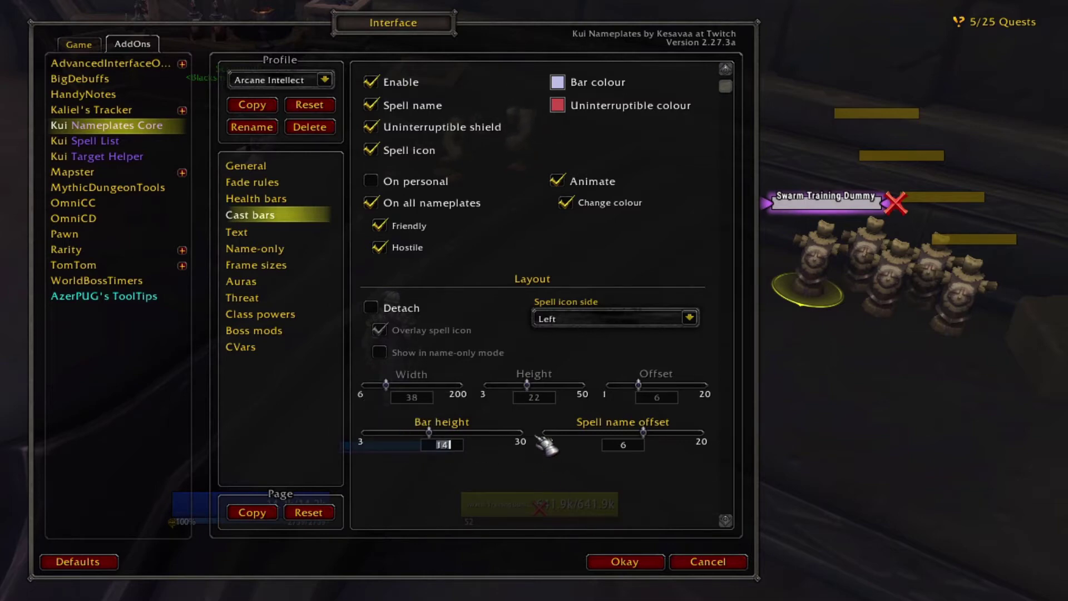
pyautogui.click(262, 232)
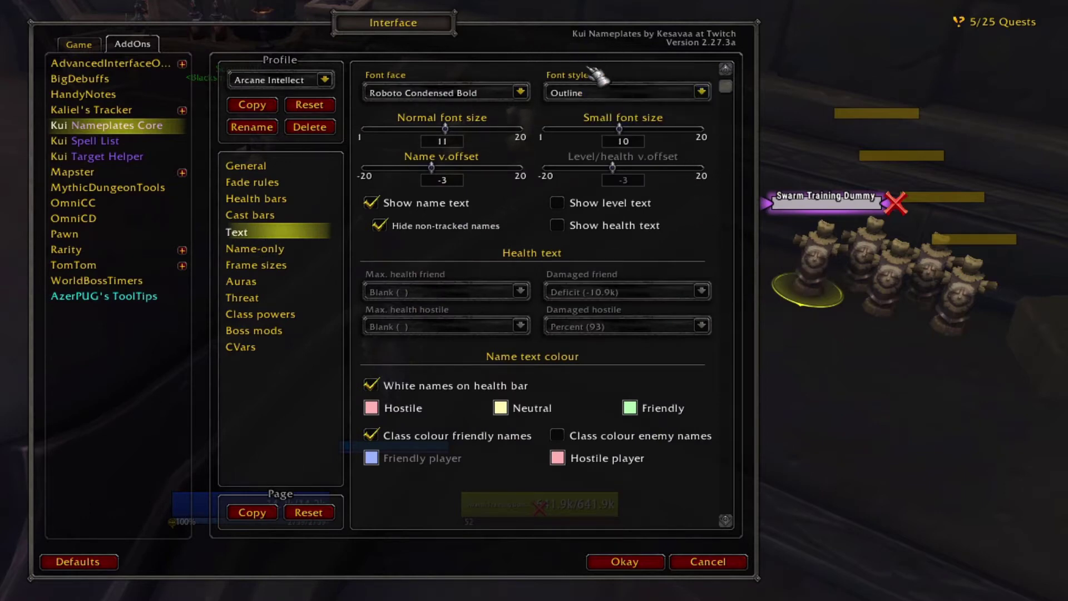
# Browse the font faces and turn on level and health text on nameplates
pyautogui.click(521, 92)
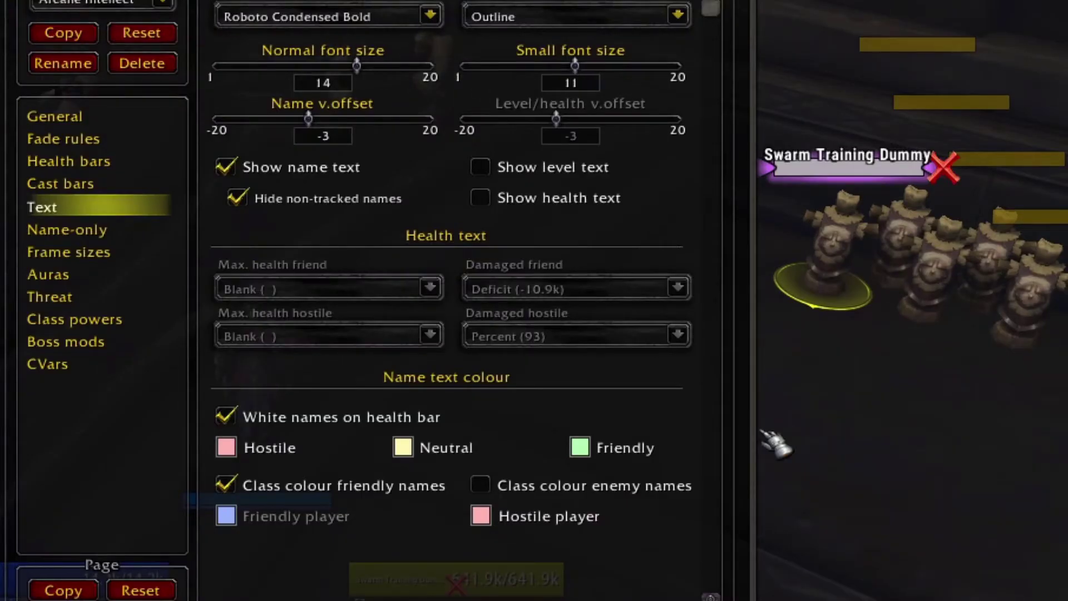
pyautogui.click(483, 167)
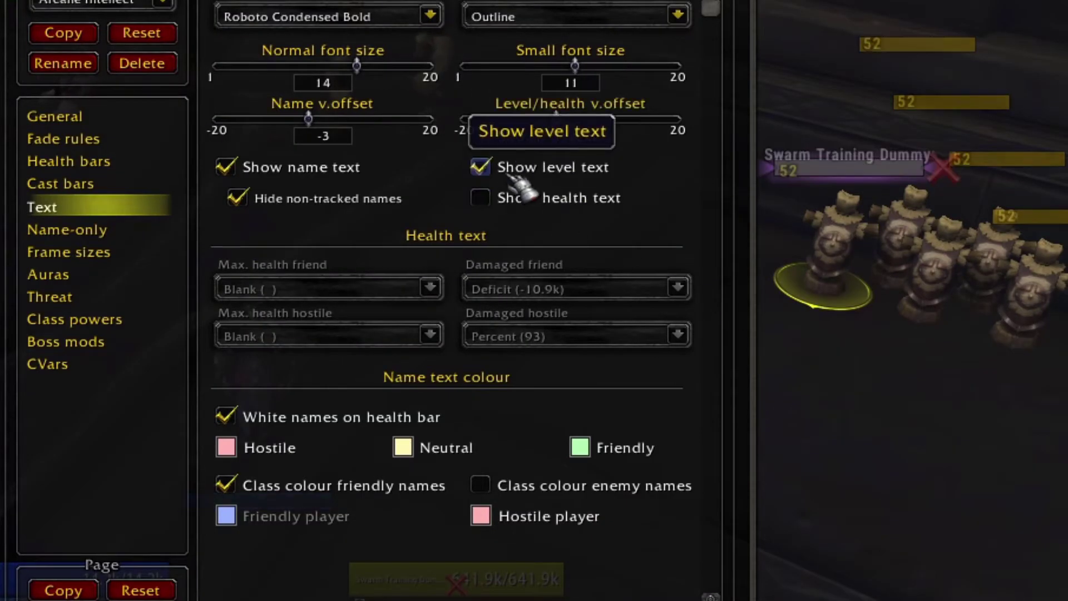
pyautogui.click(482, 198)
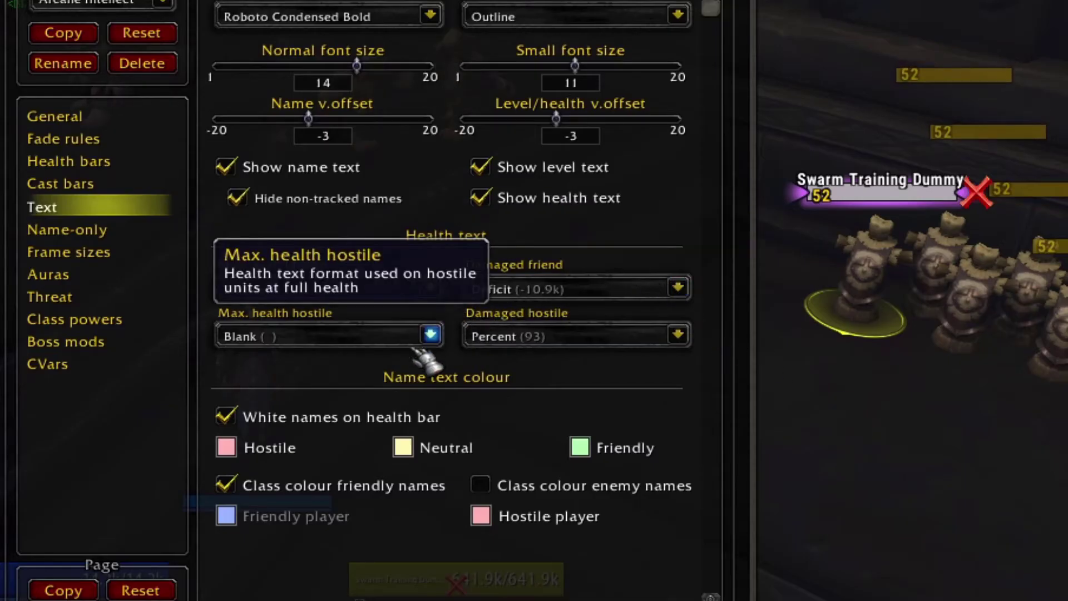
# Show hostile full health as Percent, and toggle friendly name class colouring off and on
pyautogui.click(430, 334)
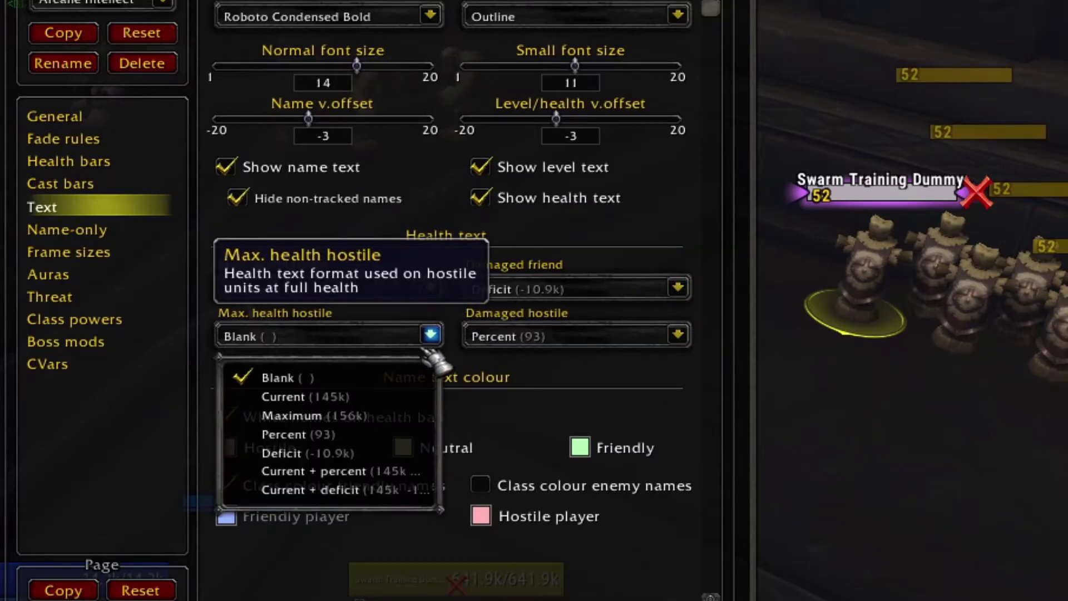
pyautogui.click(384, 432)
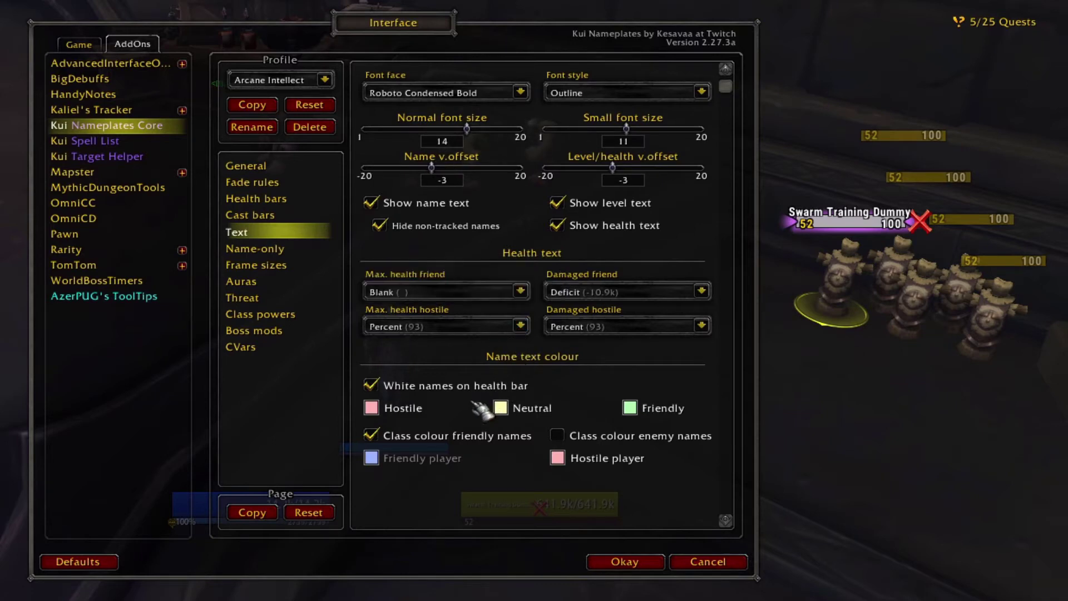
pyautogui.click(456, 443)
pyautogui.click(455, 445)
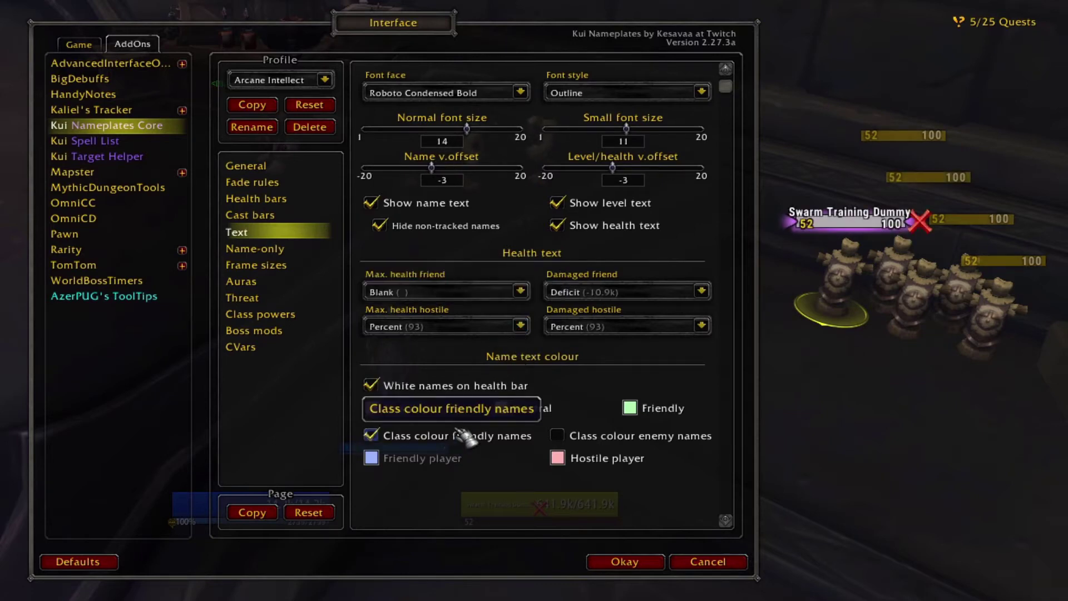
# Toggle name-only mode for friendly players and look at nearby players' nameplates
pyautogui.click(303, 250)
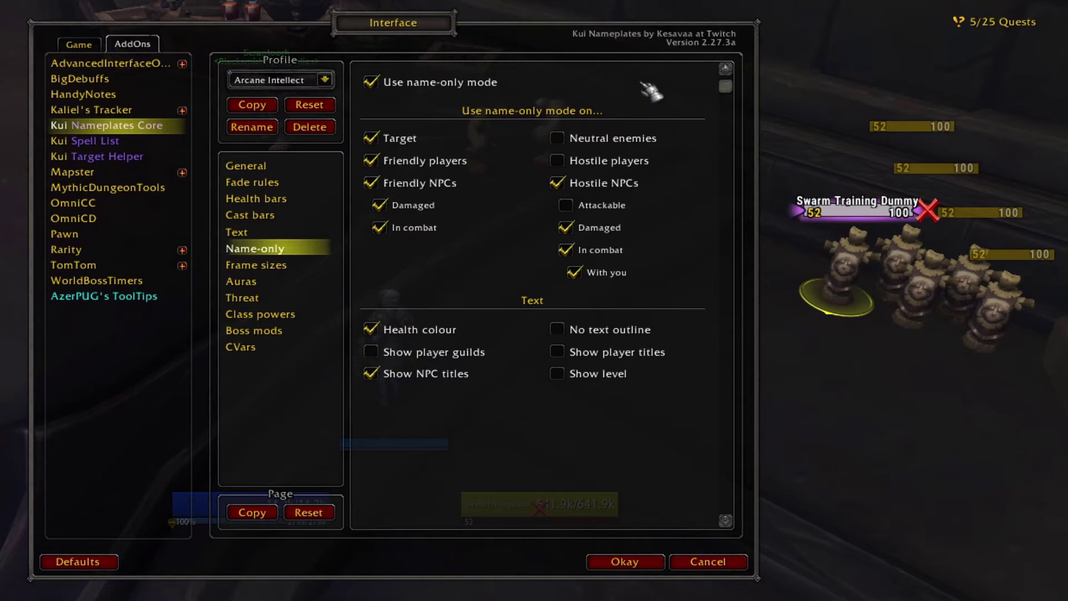
pyautogui.click(464, 161)
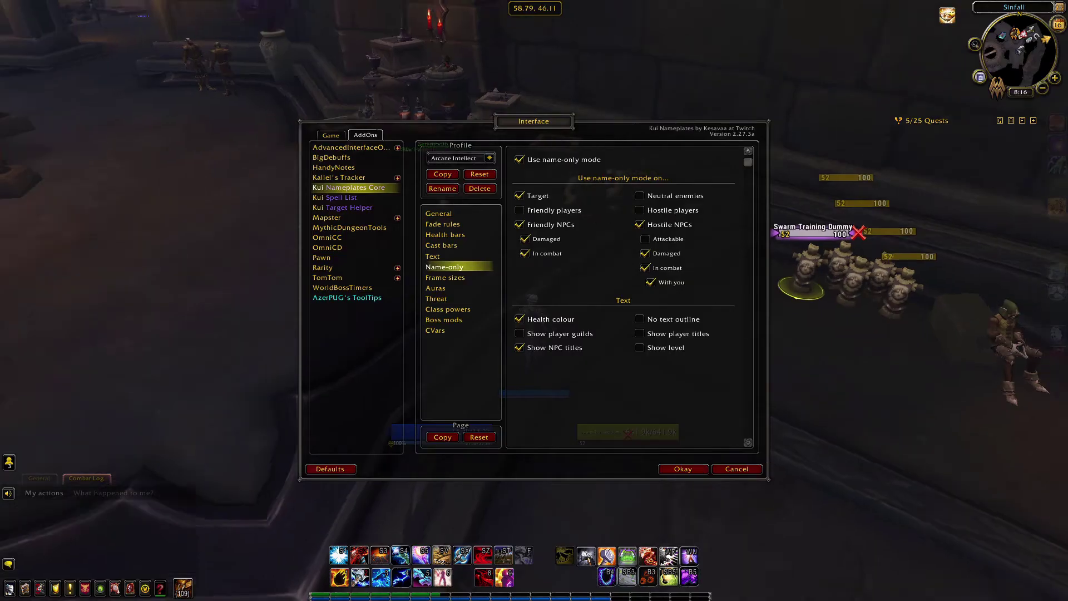
pyautogui.press('d')
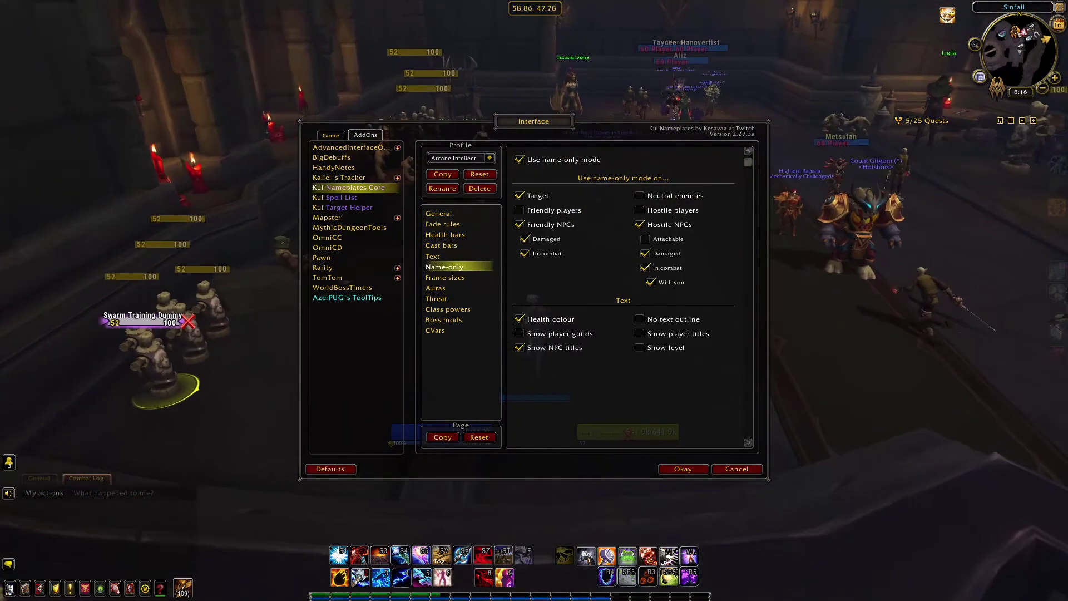
pyautogui.press('d')
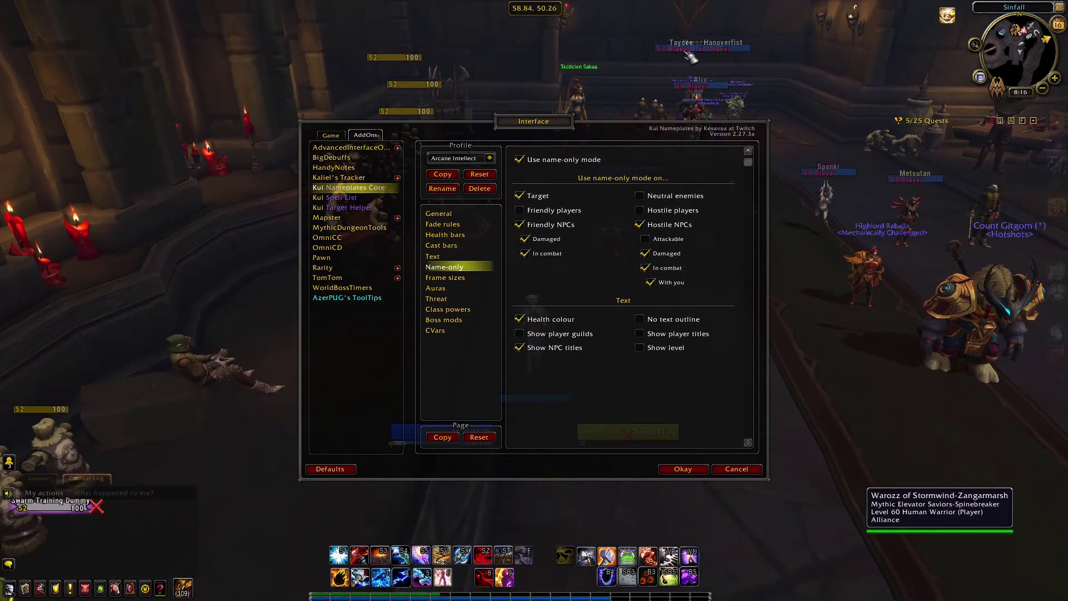
pyautogui.press('a')
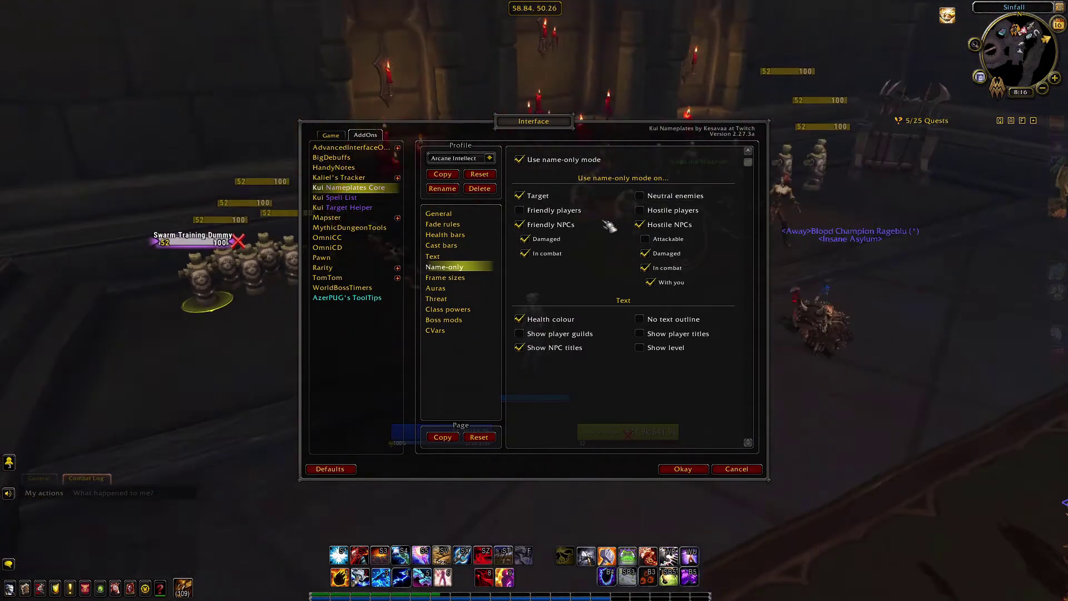
# Exclude the target from name-only mode, show player guilds, and remove the text outline
pyautogui.click(519, 195)
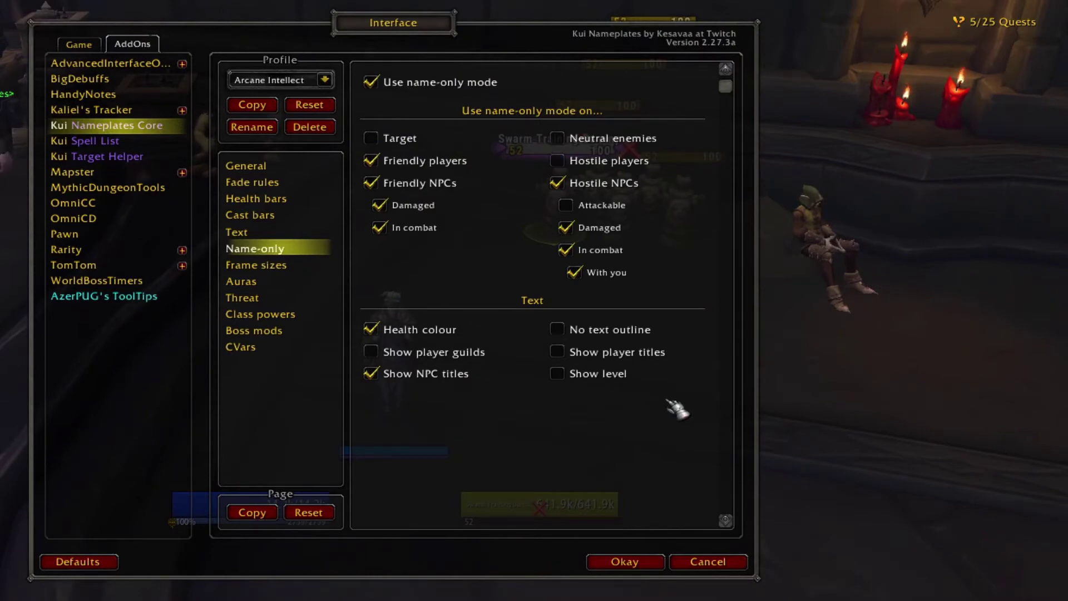
pyautogui.click(470, 356)
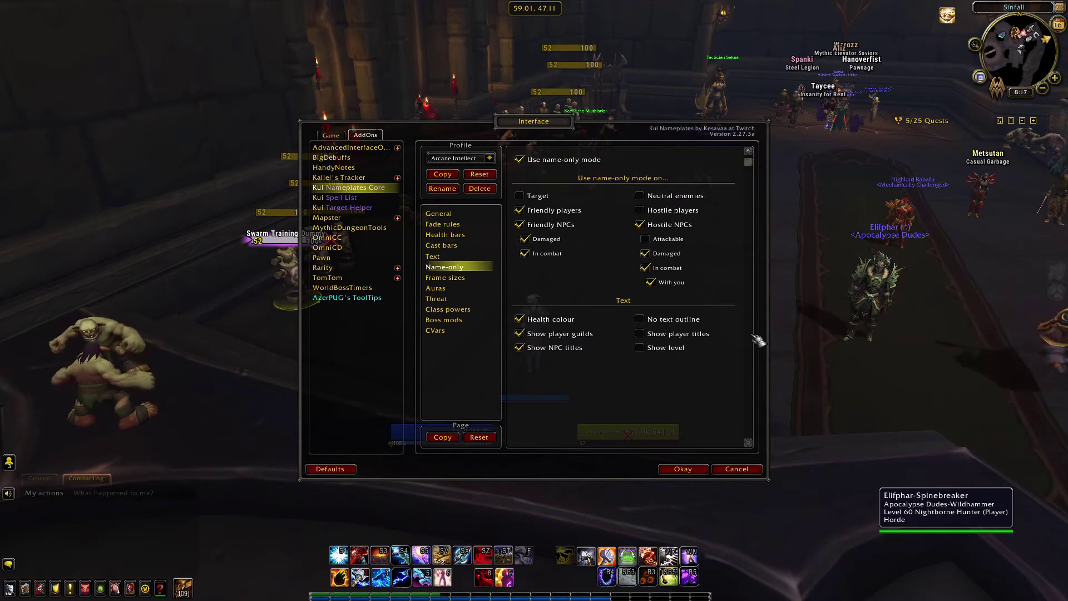
pyautogui.click(703, 322)
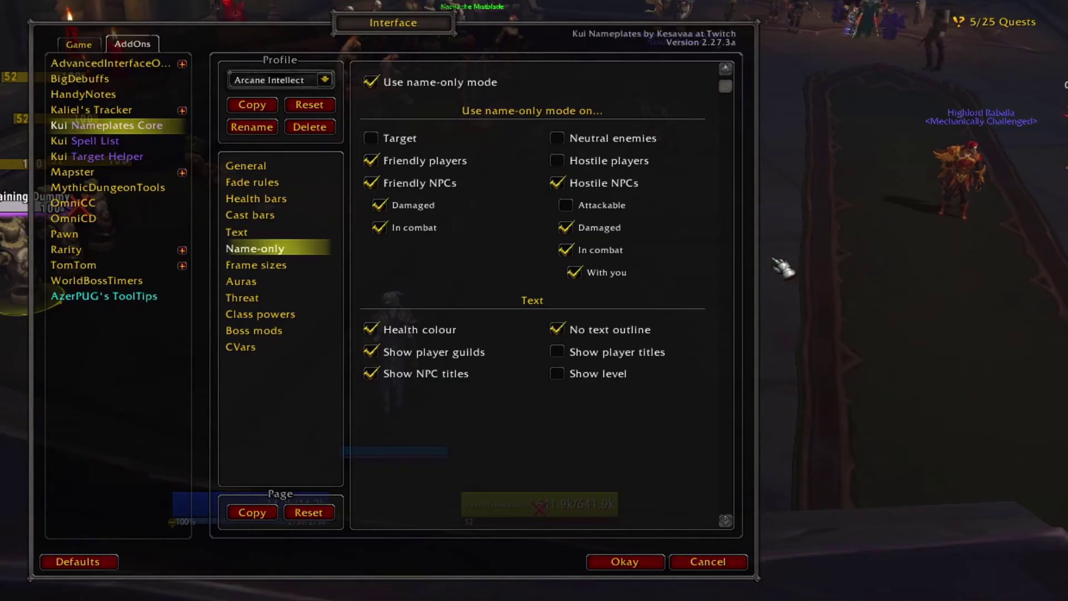
# On Frame sizes, set nameplate width 136, height 20, and clickbox padding height 19
pyautogui.click(257, 265)
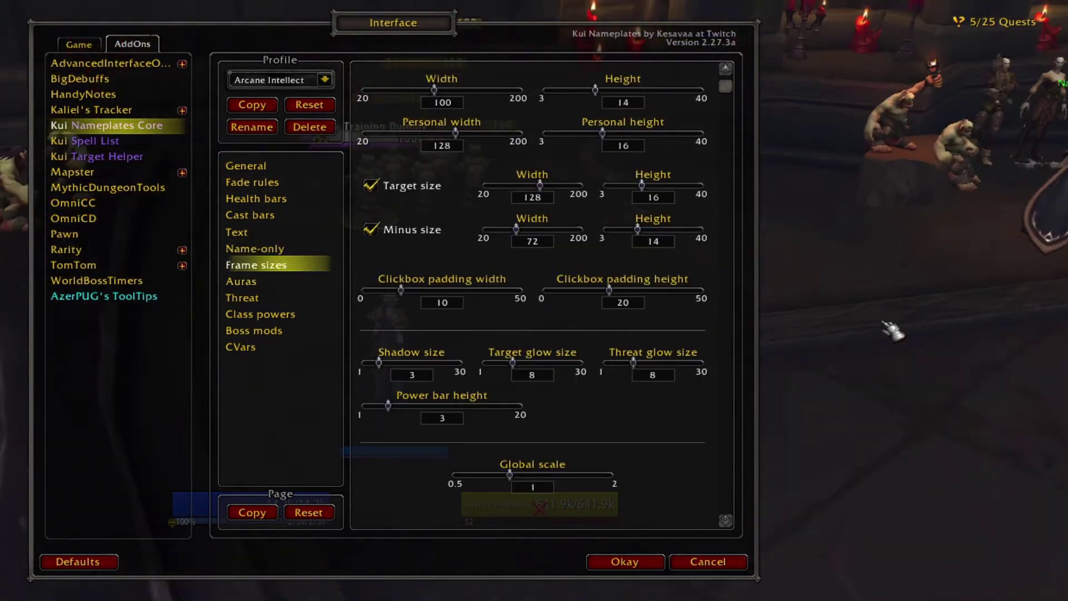
pyautogui.moveTo(434, 90); pyautogui.dragTo(484, 92)
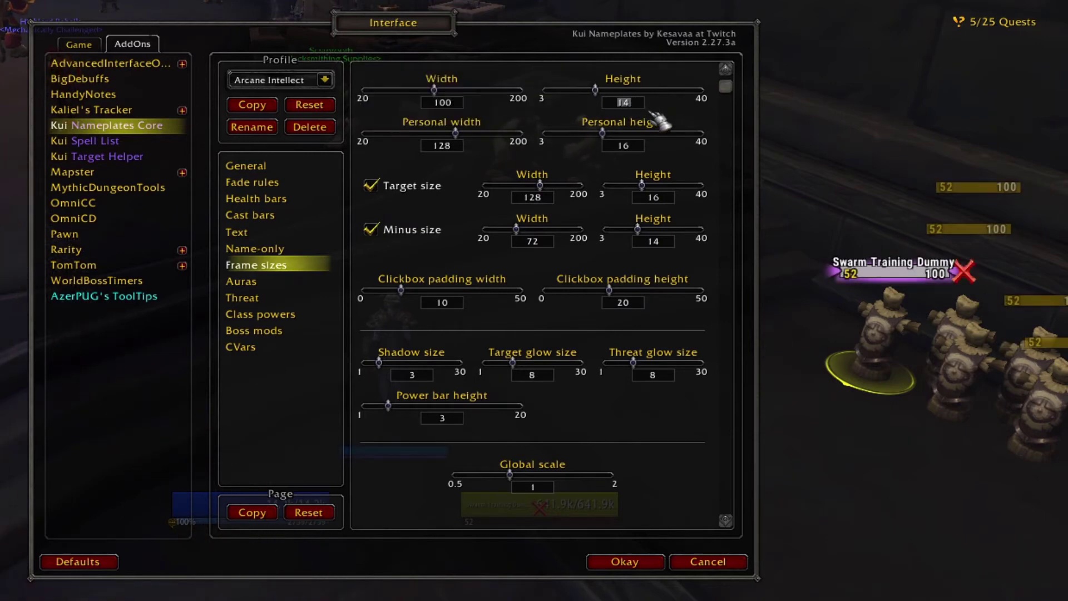
pyautogui.write('20')
pyautogui.press('Return')
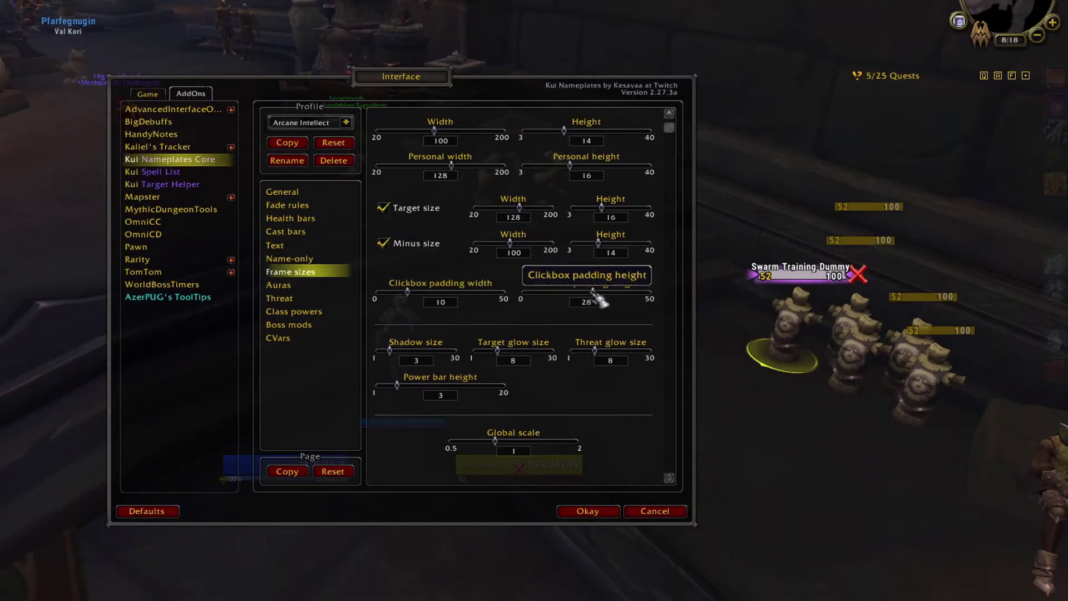
pyautogui.moveTo(593, 294); pyautogui.dragTo(579, 311)
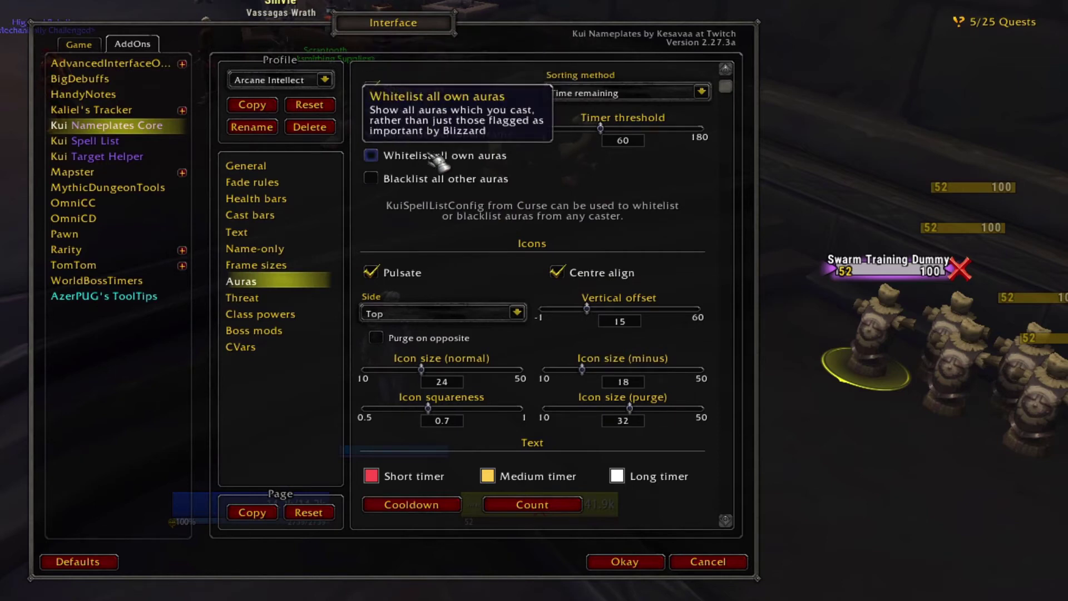
# Cast a spell on the training dummy to check the auras, then view the Kui Spell List
pyautogui.press('1')
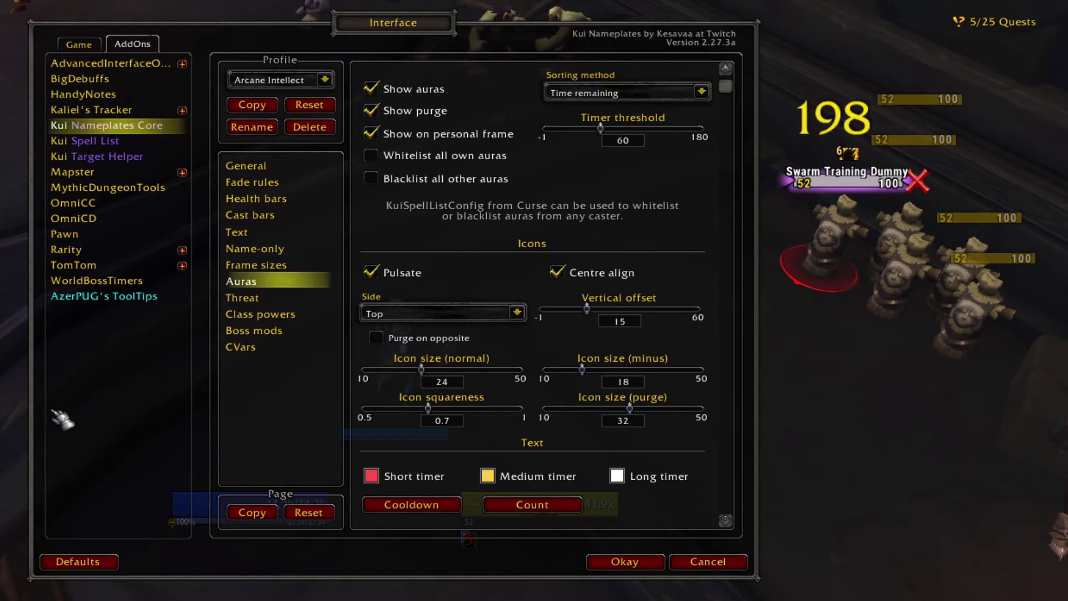
pyautogui.click(92, 142)
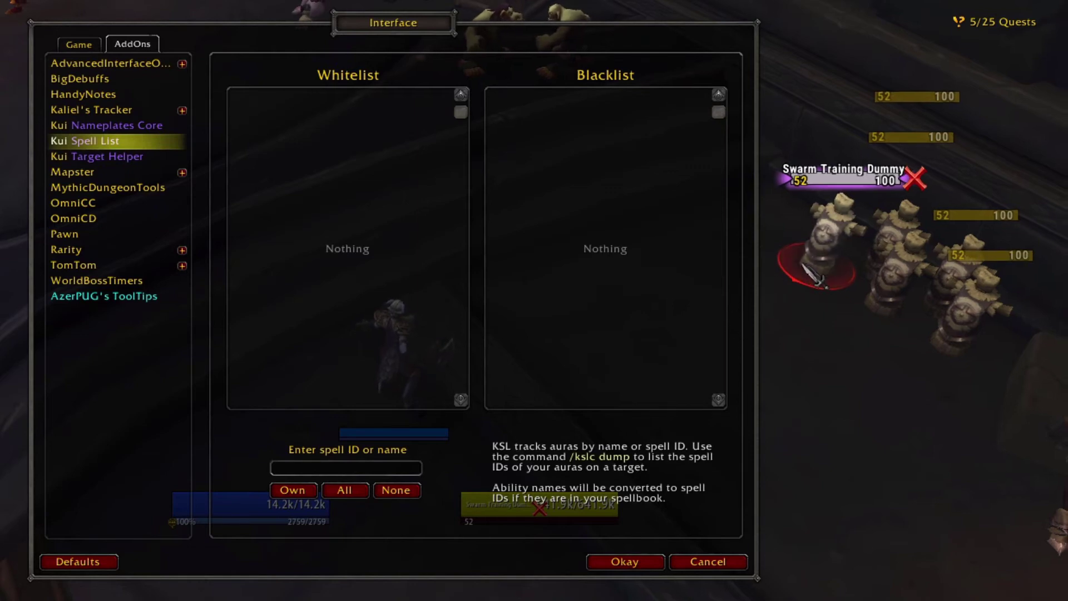
# Debuff the training dummy and list its auras with /kslc dump
pyautogui.rightClick(804, 287)
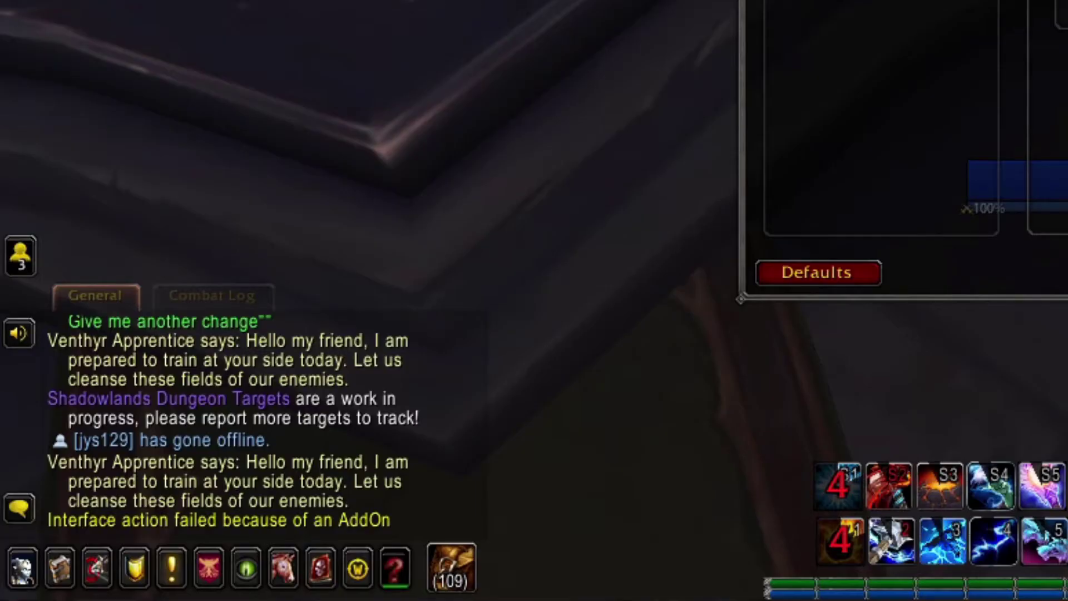
pyautogui.press('Return')
pyautogui.write('/kslc')
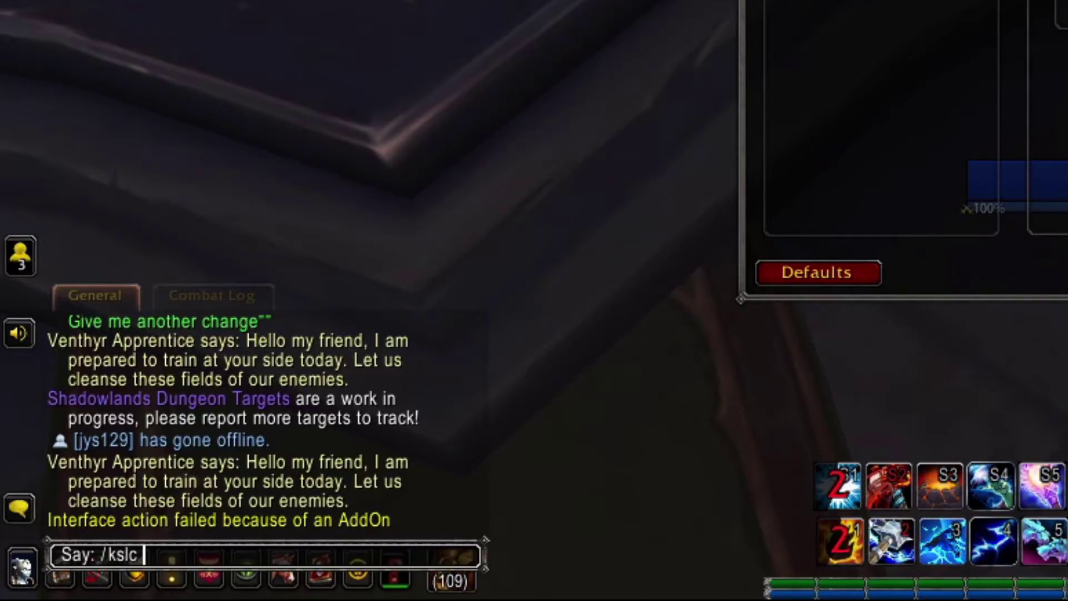
pyautogui.write(' dump')
pyautogui.press('Return')
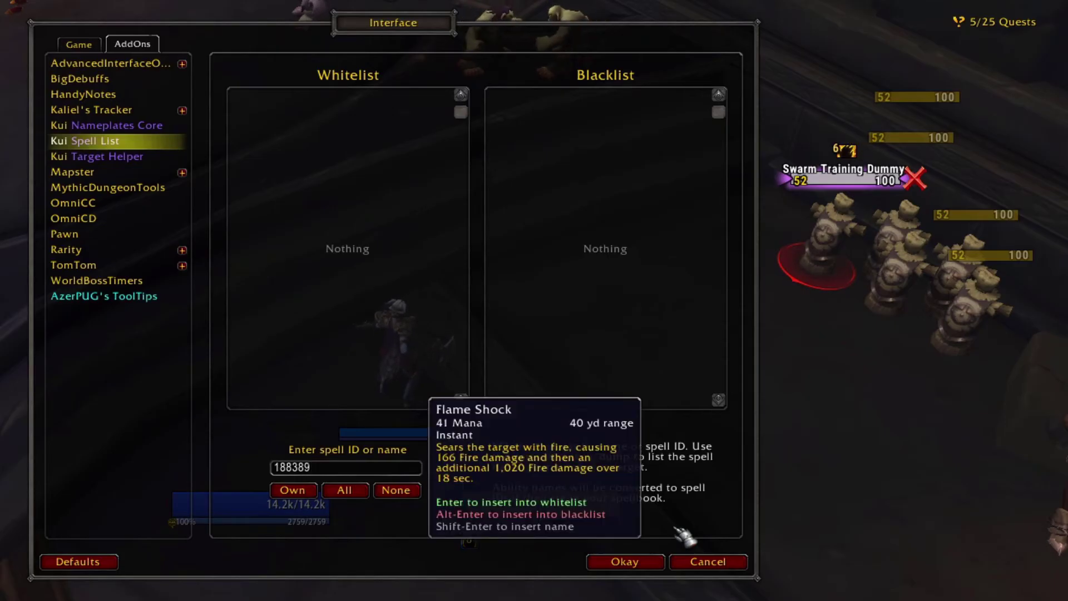
# Blacklist Flame Shock (188389) instead of whitelisting it, and set normal aura icon size to 37
pyautogui.press('Return')
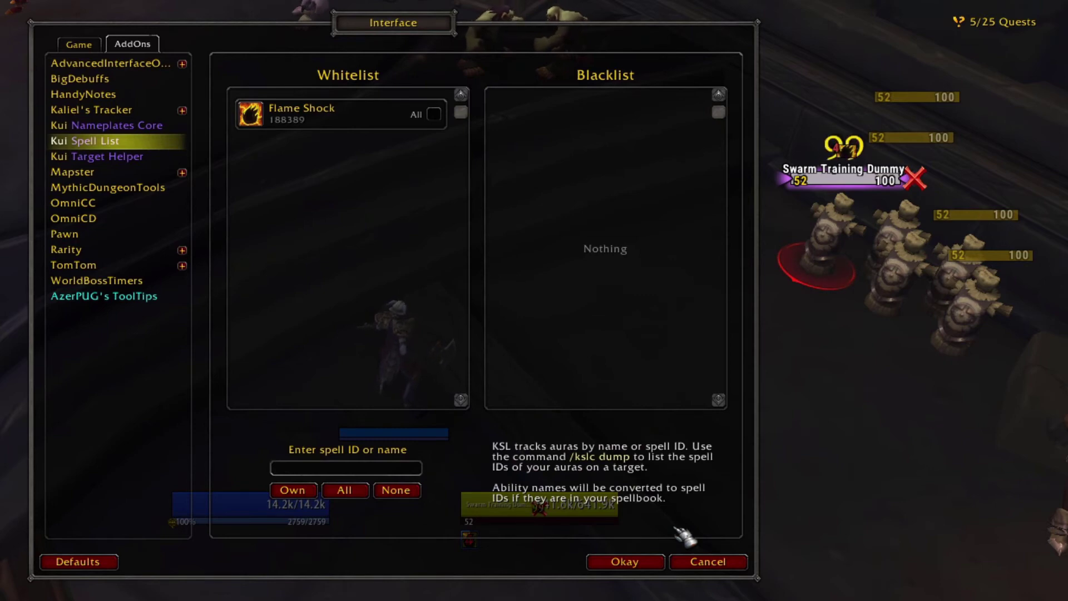
pyautogui.rightClick(334, 135)
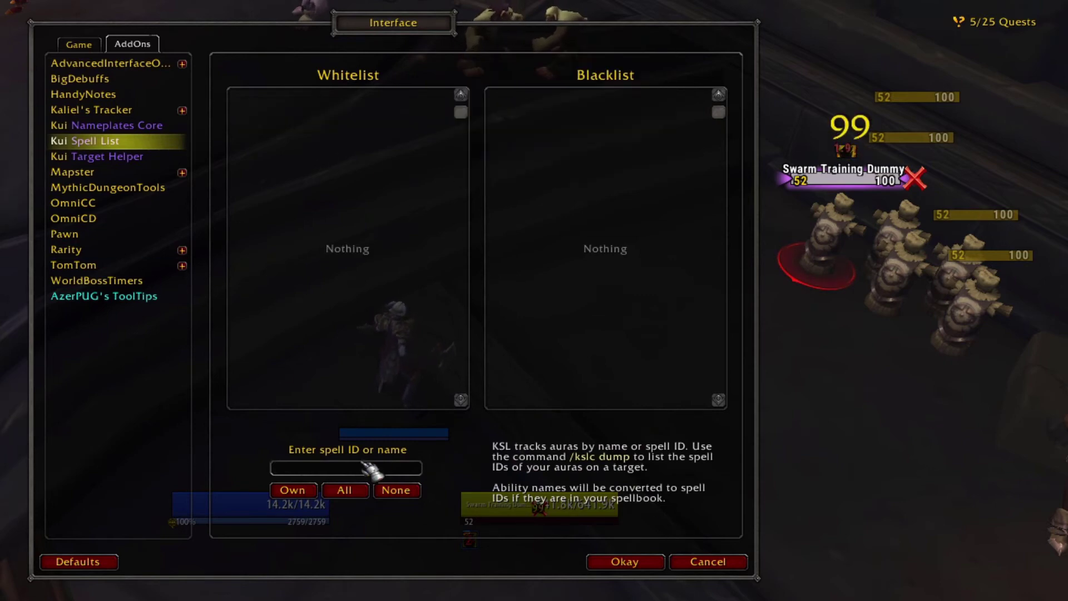
pyautogui.write('1883')
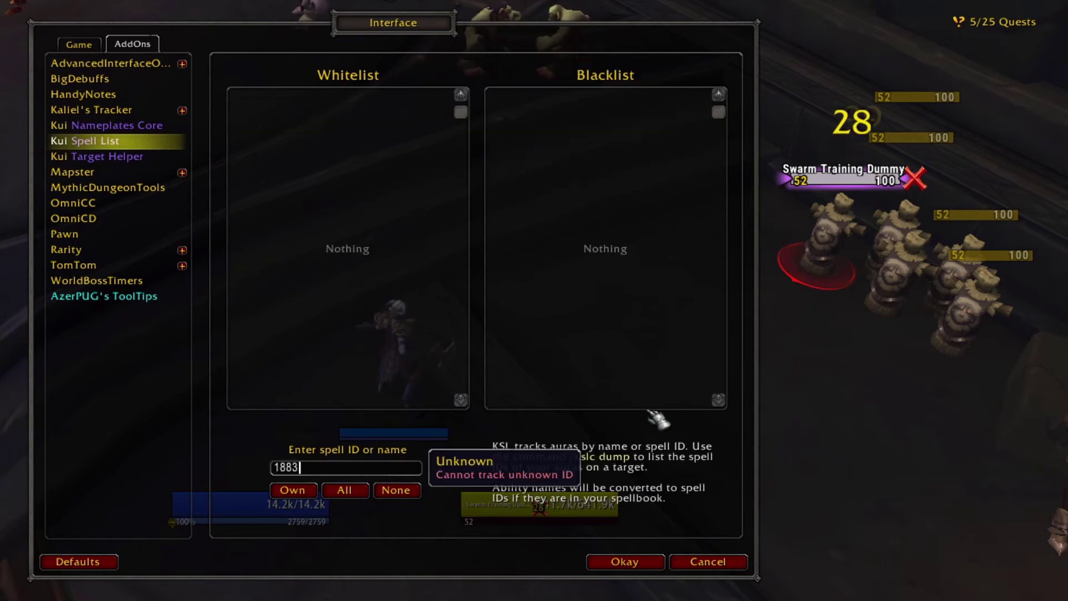
pyautogui.write('89')
pyautogui.hotkey('alt', 'Return')
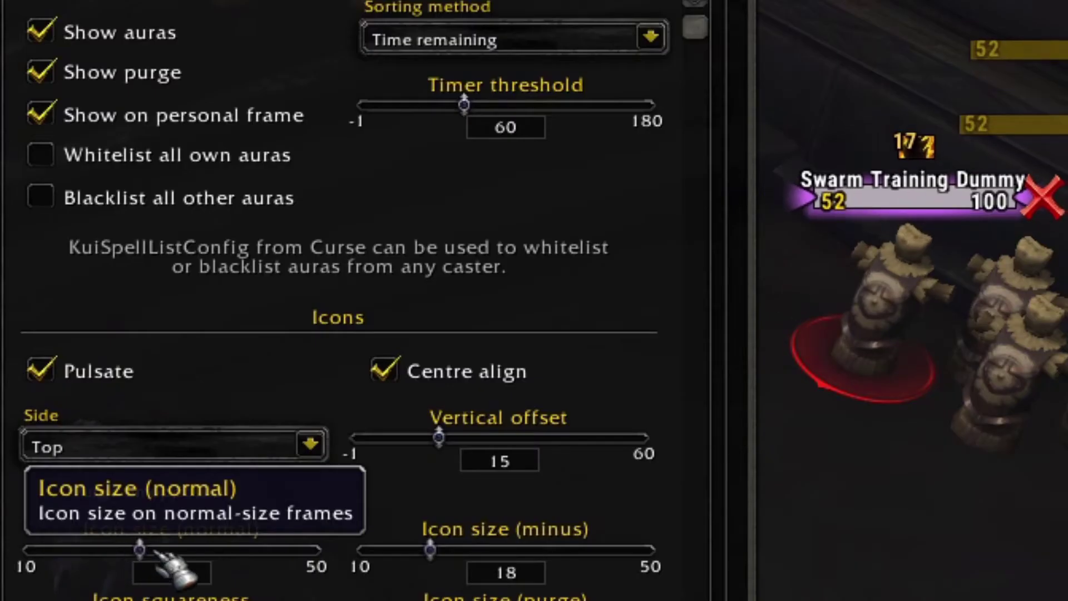
pyautogui.moveTo(139, 544); pyautogui.dragTo(279, 543)
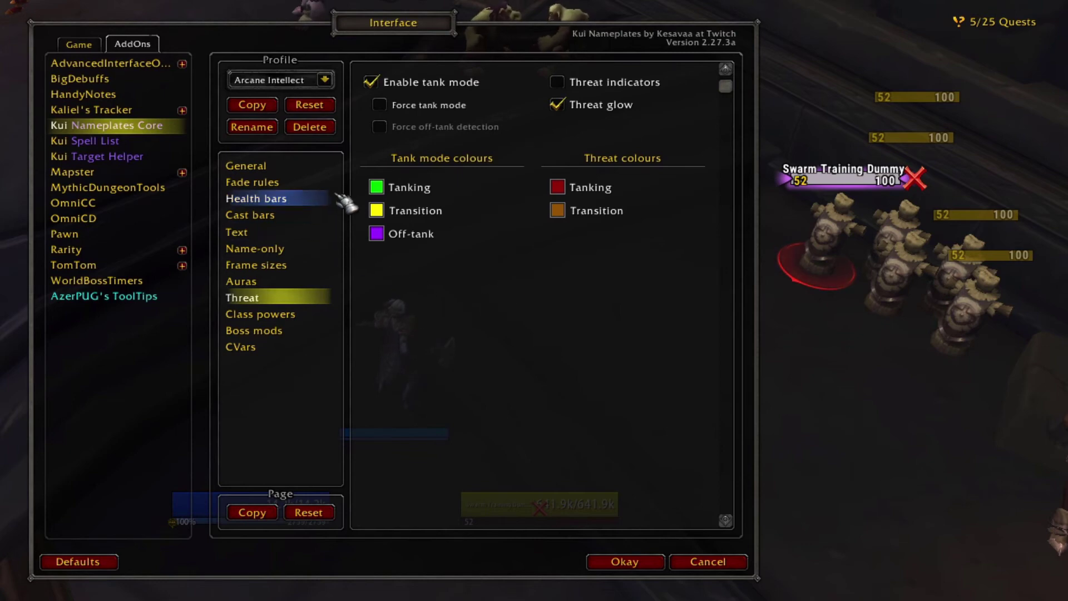
# Try Force tank mode while tabbing between training dummies, then turn it back off
pyautogui.click(380, 105)
pyautogui.press('Tab')
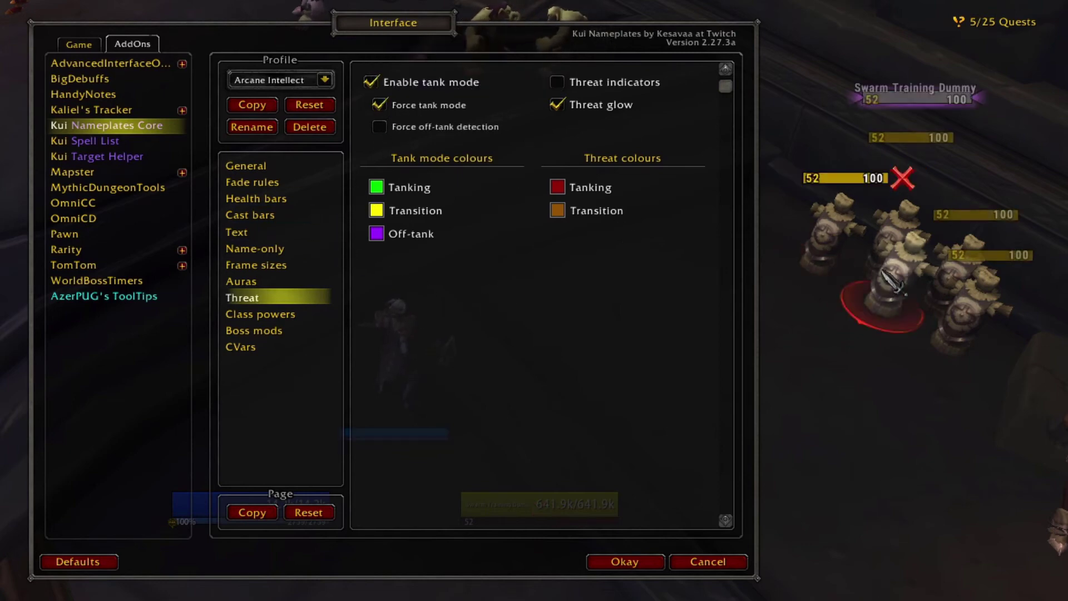
pyautogui.press('Tab')
pyautogui.click(380, 105)
pyautogui.click(289, 314)
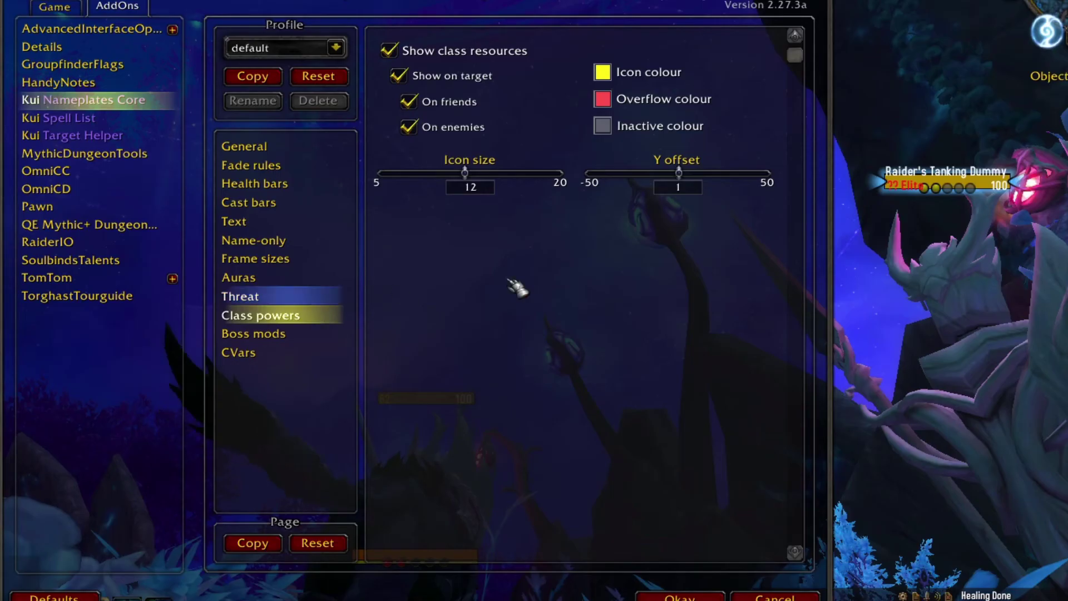
# Set class power icon size to 15 and Y offset to 4
pyautogui.moveTo(465, 173); pyautogui.dragTo(496, 186)
pyautogui.moveTo(678, 173); pyautogui.dragTo(734, 180)
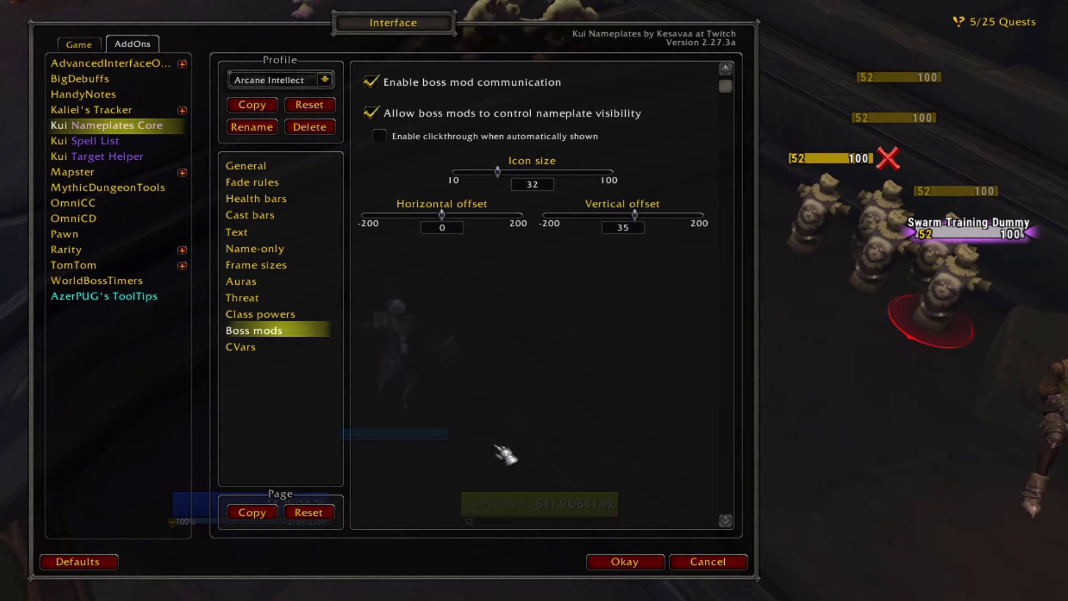
# On the CVars page, enable 'Allow Kui Nameplates to modify CVars' after viewing nearby players
pyautogui.click(244, 348)
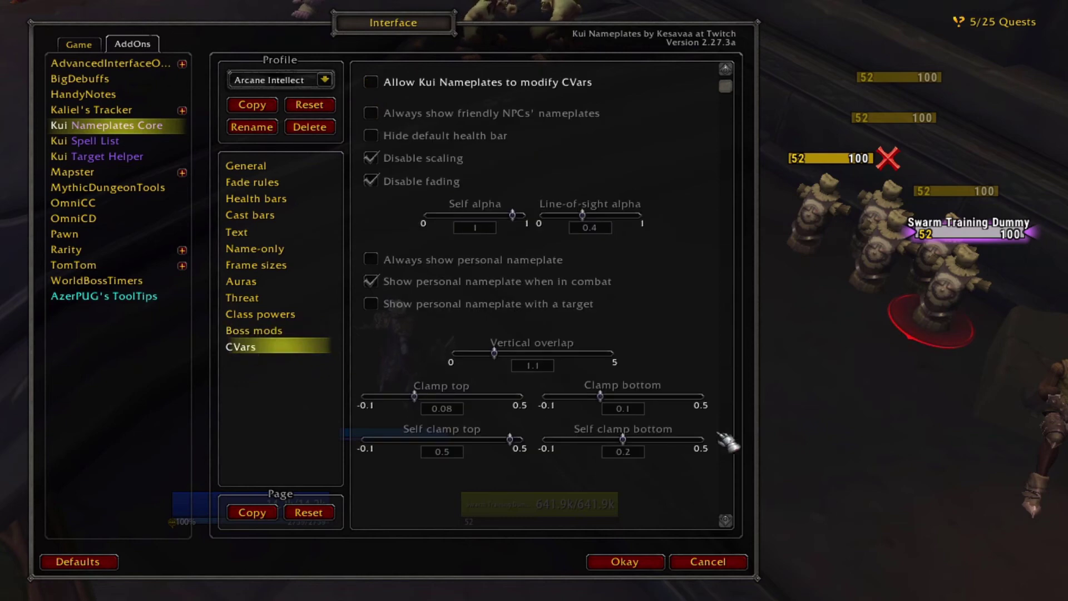
pyautogui.moveTo(823, 445); pyautogui.dragTo(823, 445)
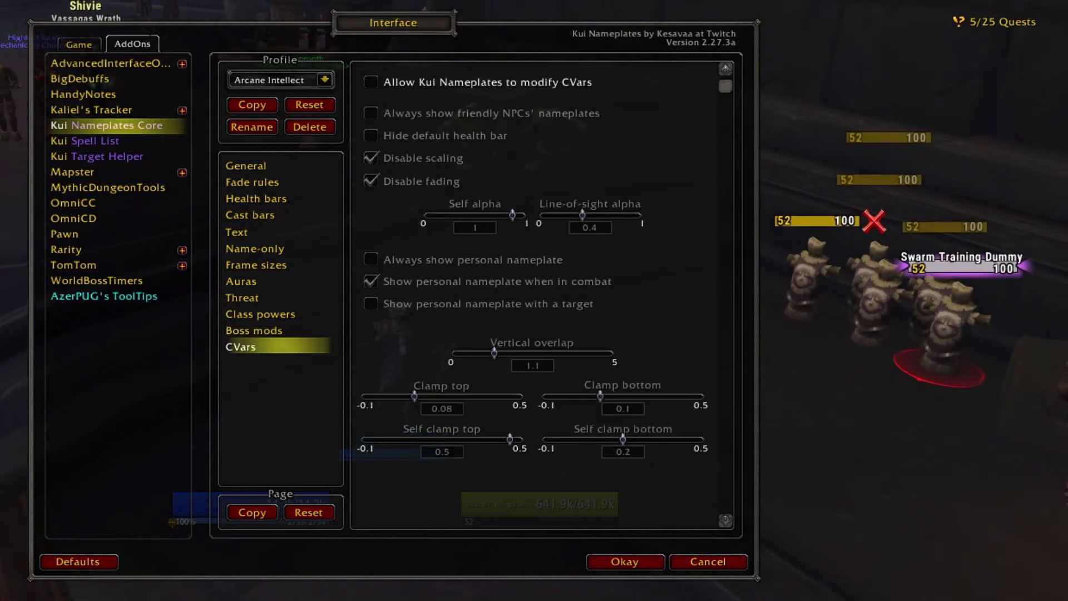
pyautogui.moveTo(895, 484); pyautogui.dragTo(854, 463)
pyautogui.moveTo(908, 436); pyautogui.dragTo(894, 422)
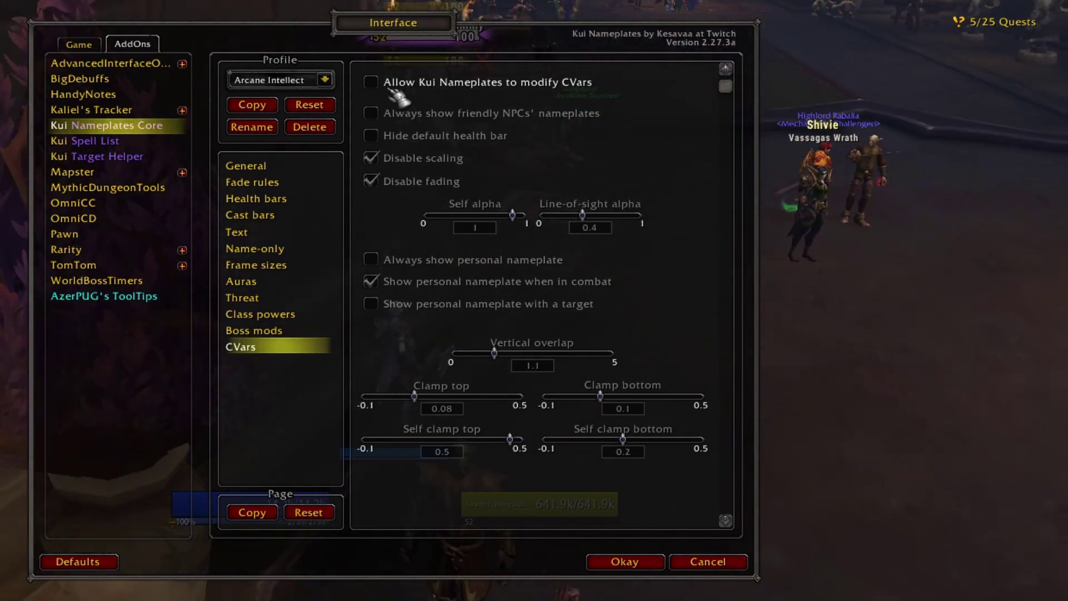
pyautogui.click(371, 82)
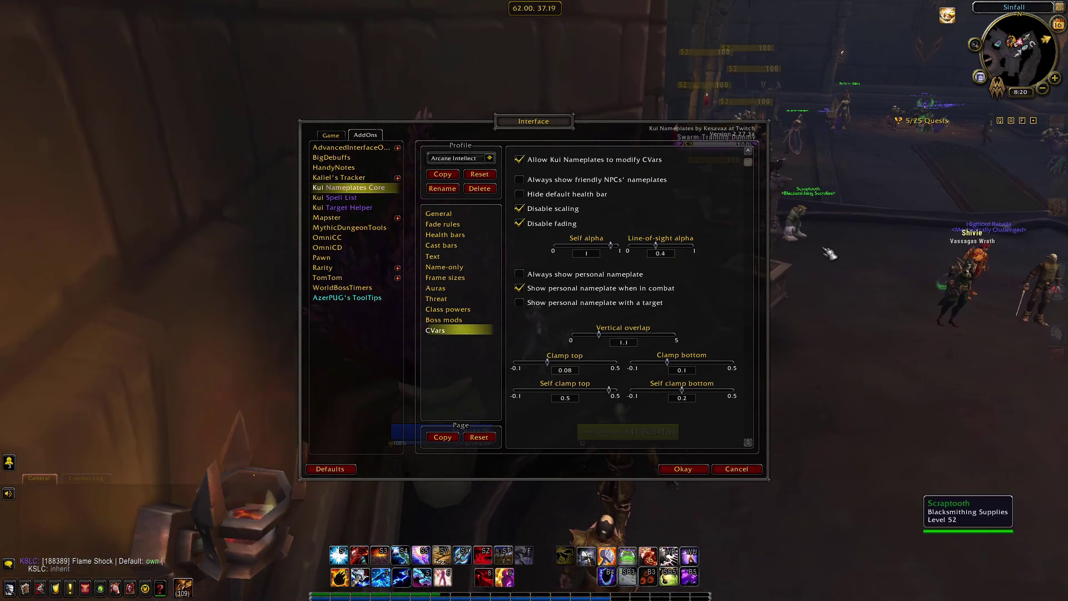
# Compare several line-of-sight alpha values, settling on 0.2
pyautogui.moveTo(661, 248); pyautogui.dragTo(646, 251)
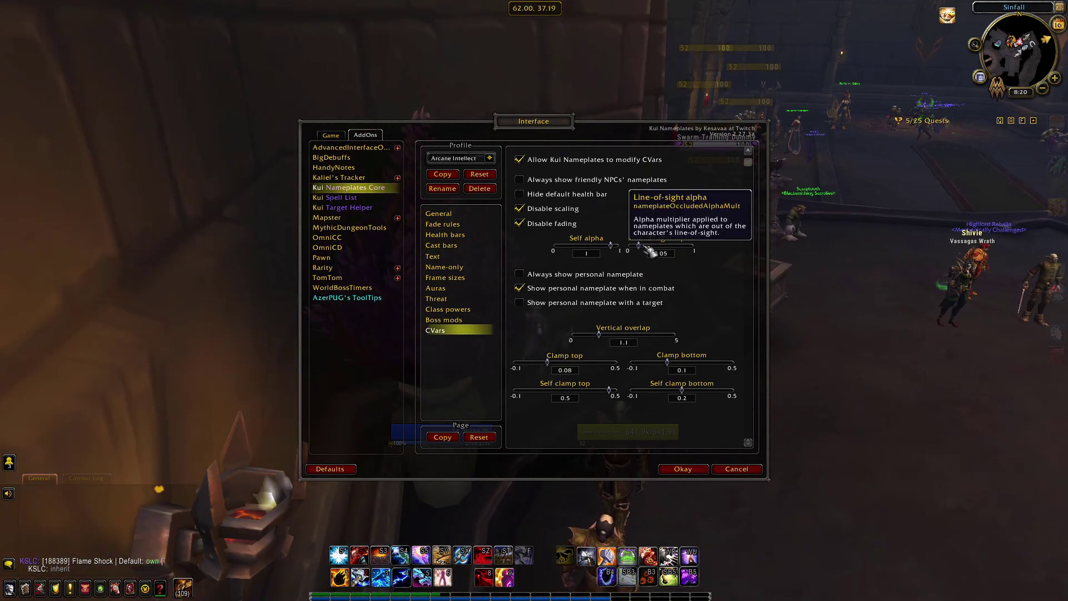
pyautogui.moveTo(646, 250); pyautogui.dragTo(653, 250)
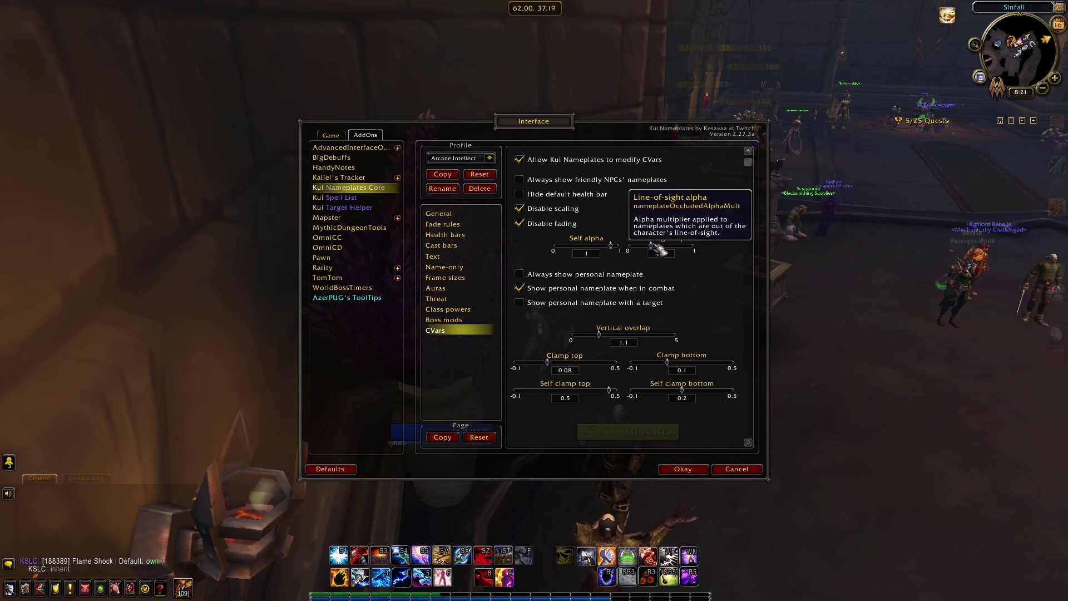
pyautogui.click(649, 250)
pyautogui.press('BackSpace')
pyautogui.press('BackSpace')
pyautogui.press('BackSpace')
pyautogui.press('BackSpace')
pyautogui.write('0')
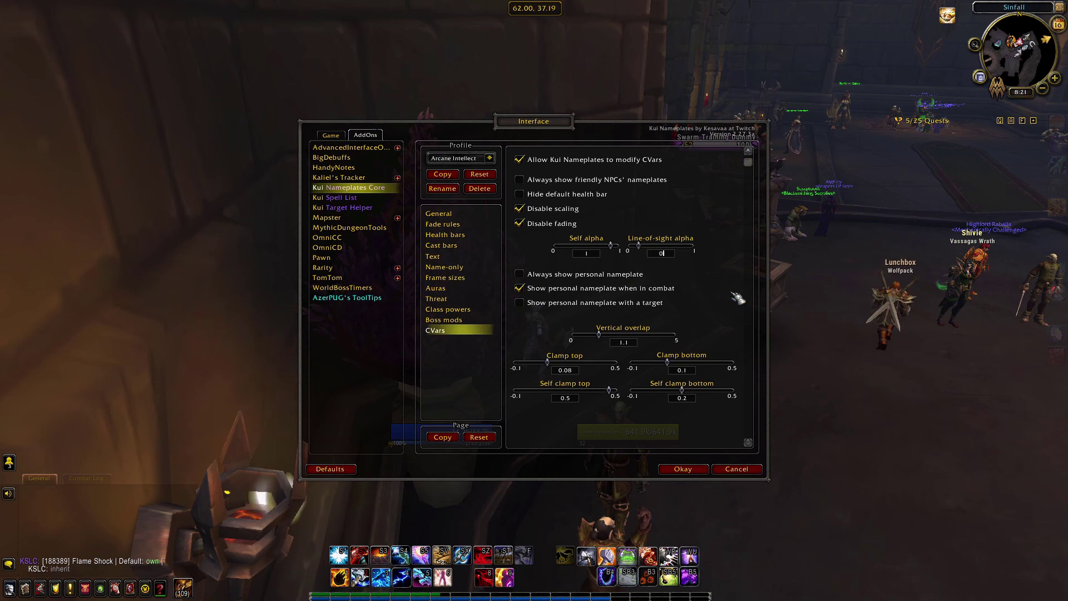
pyautogui.write('.2')
pyautogui.press('Return')
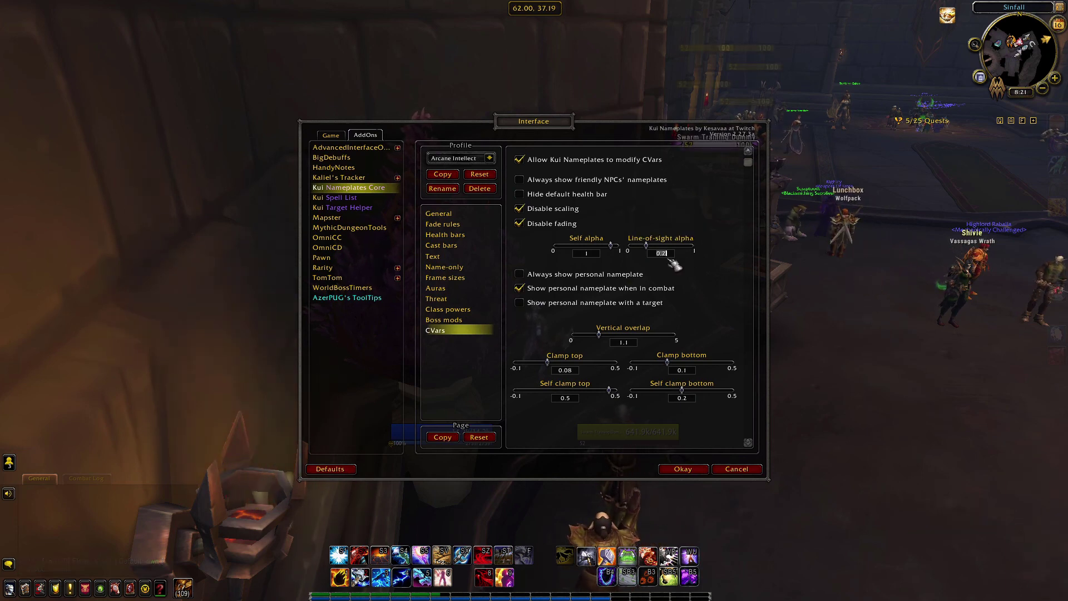
pyautogui.write('1')
pyautogui.press('Return')
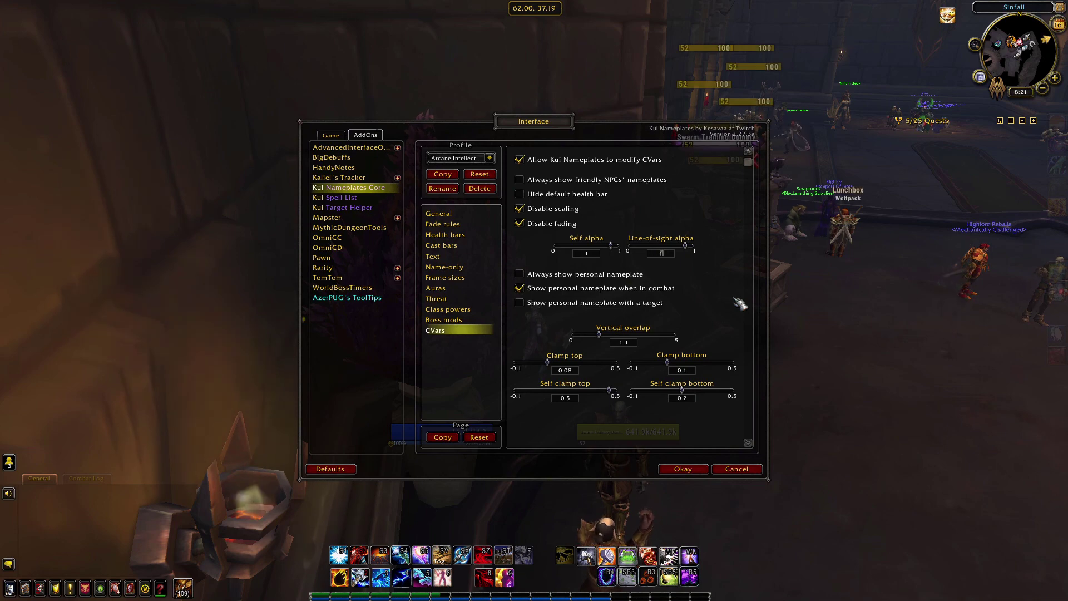
pyautogui.write('0.2')
pyautogui.press('Return')
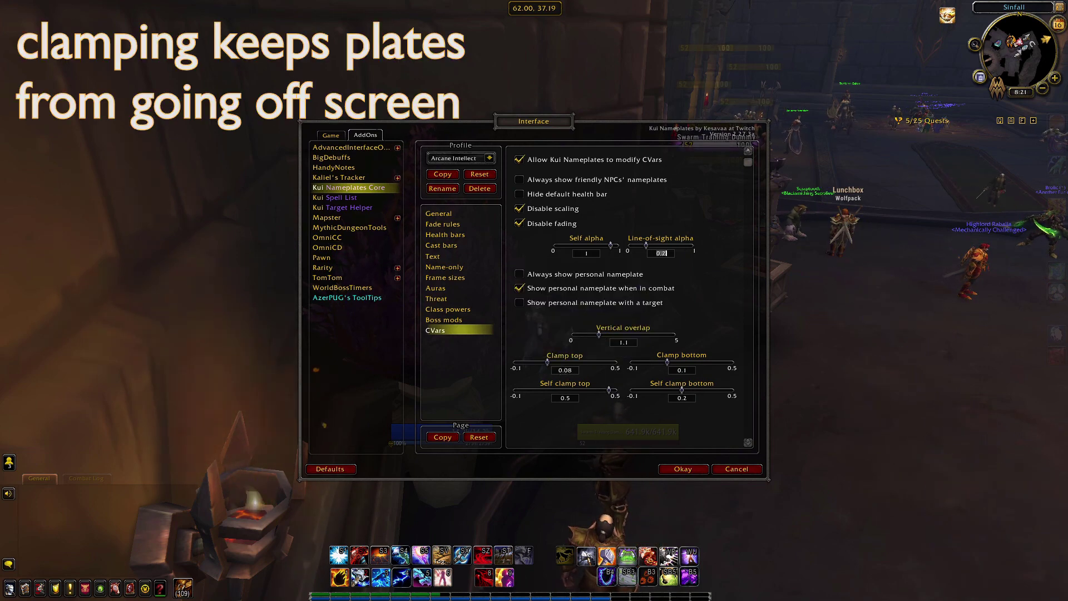
# Test raising Clamp top to about 0.24, then return it to about 0.08
pyautogui.rightClick(799, 149)
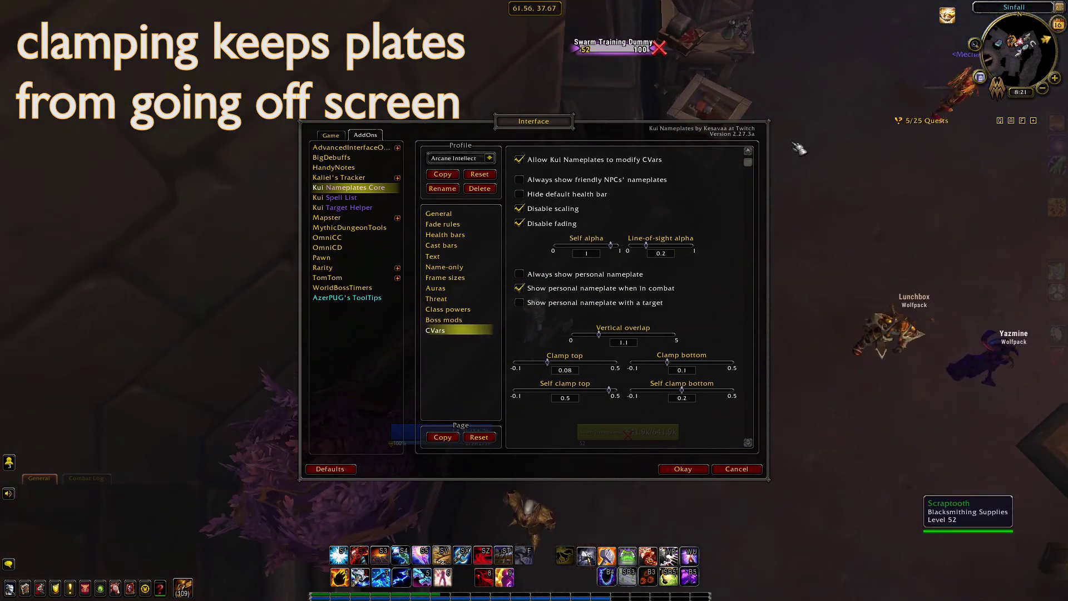
pyautogui.moveTo(546, 362); pyautogui.dragTo(570, 362)
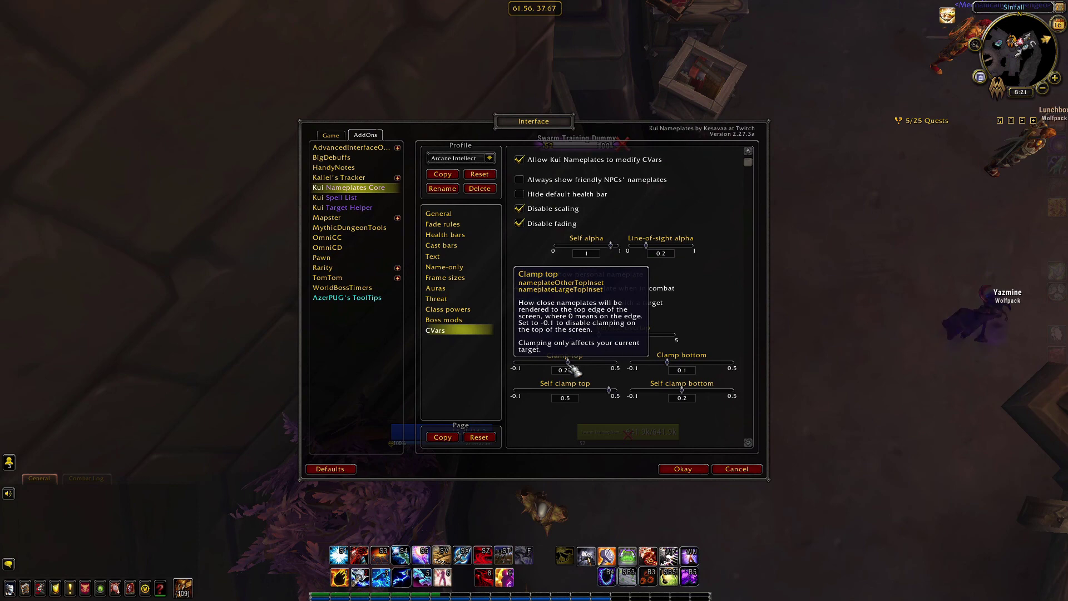
pyautogui.moveTo(569, 363); pyautogui.dragTo(550, 362)
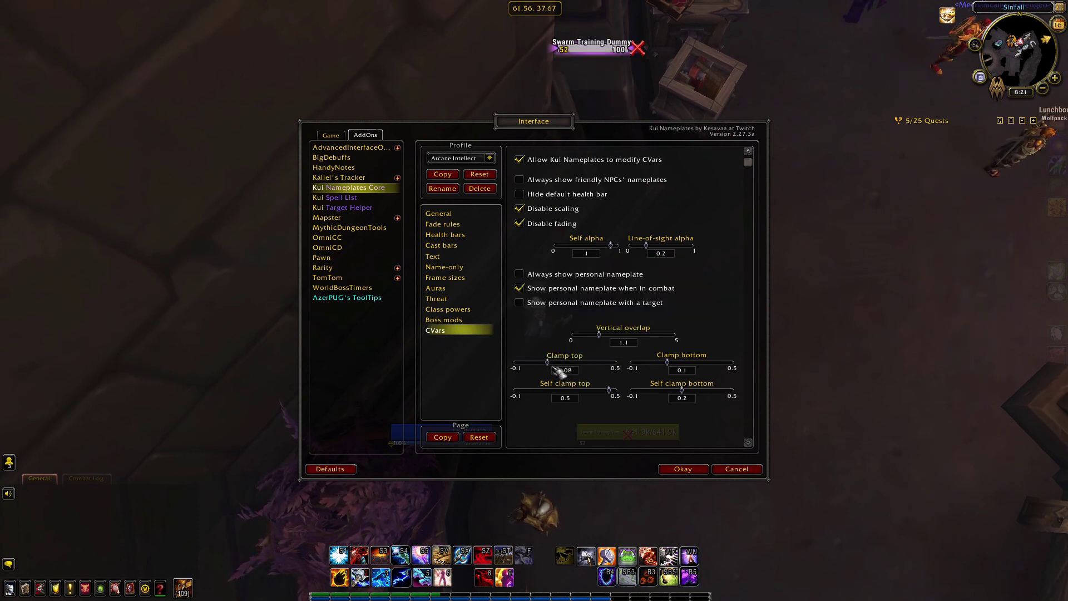